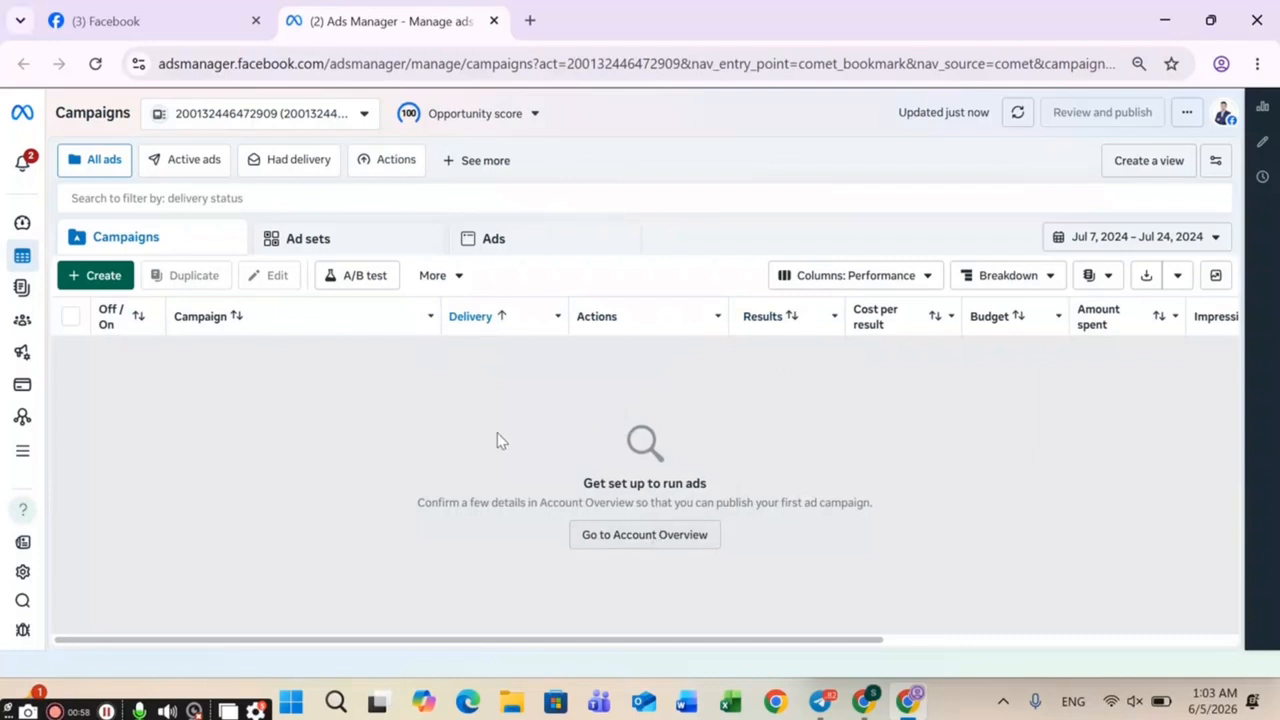
Switch to the DMC ad account in the business portfolio directly above Other assets.
{"action": "left_click", "coordinate": [185, 159]}
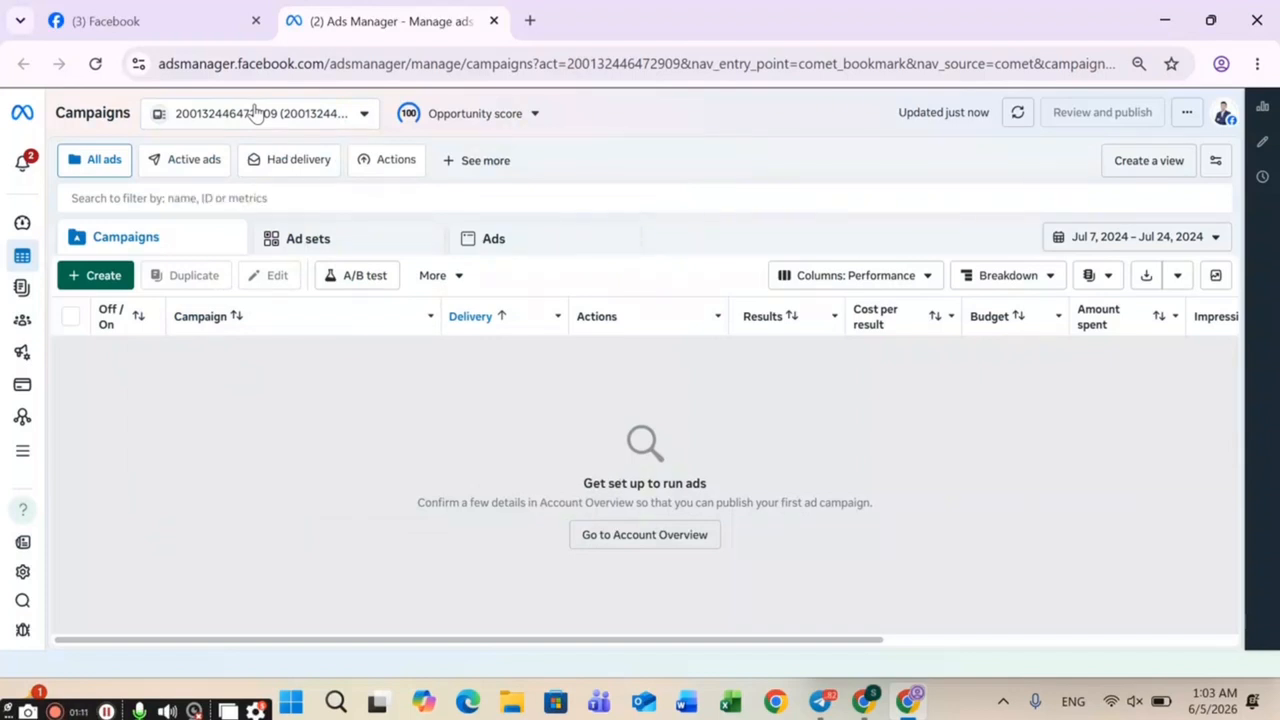
{"action": "left_click", "coordinate": [250, 113]}
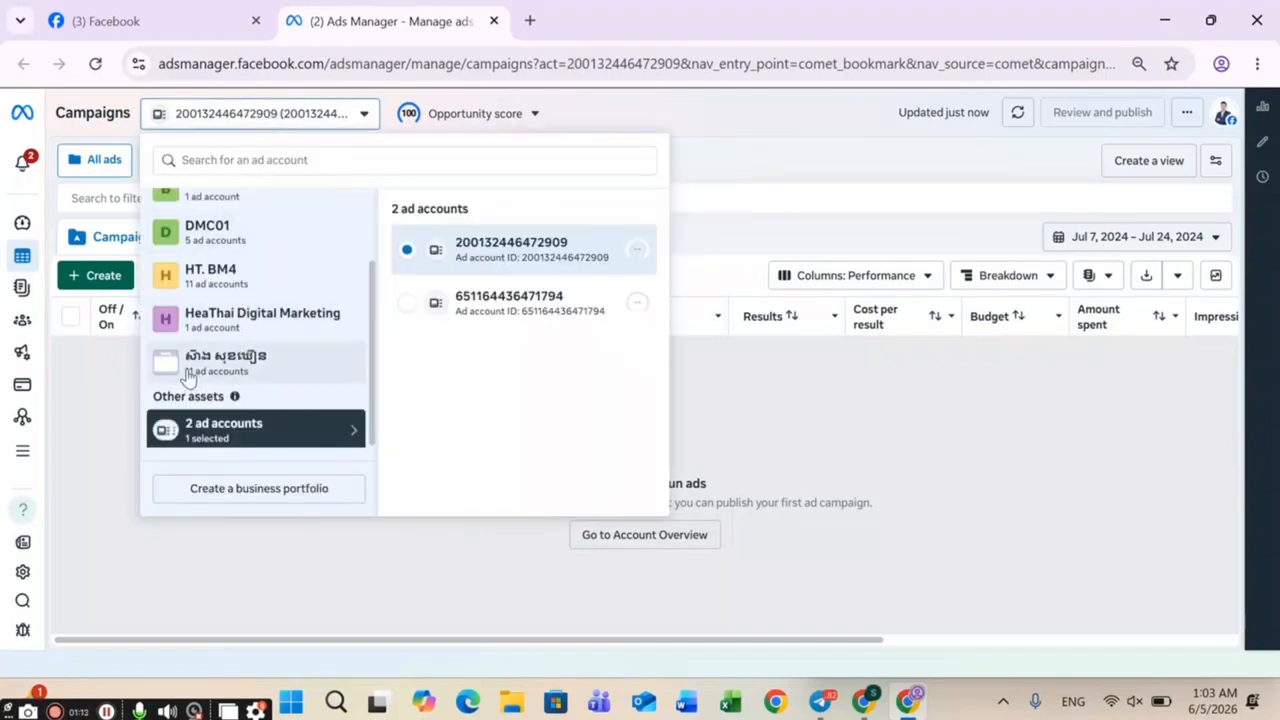
{"action": "left_click", "coordinate": [188, 368]}
{"action": "left_click", "coordinate": [434, 290]}
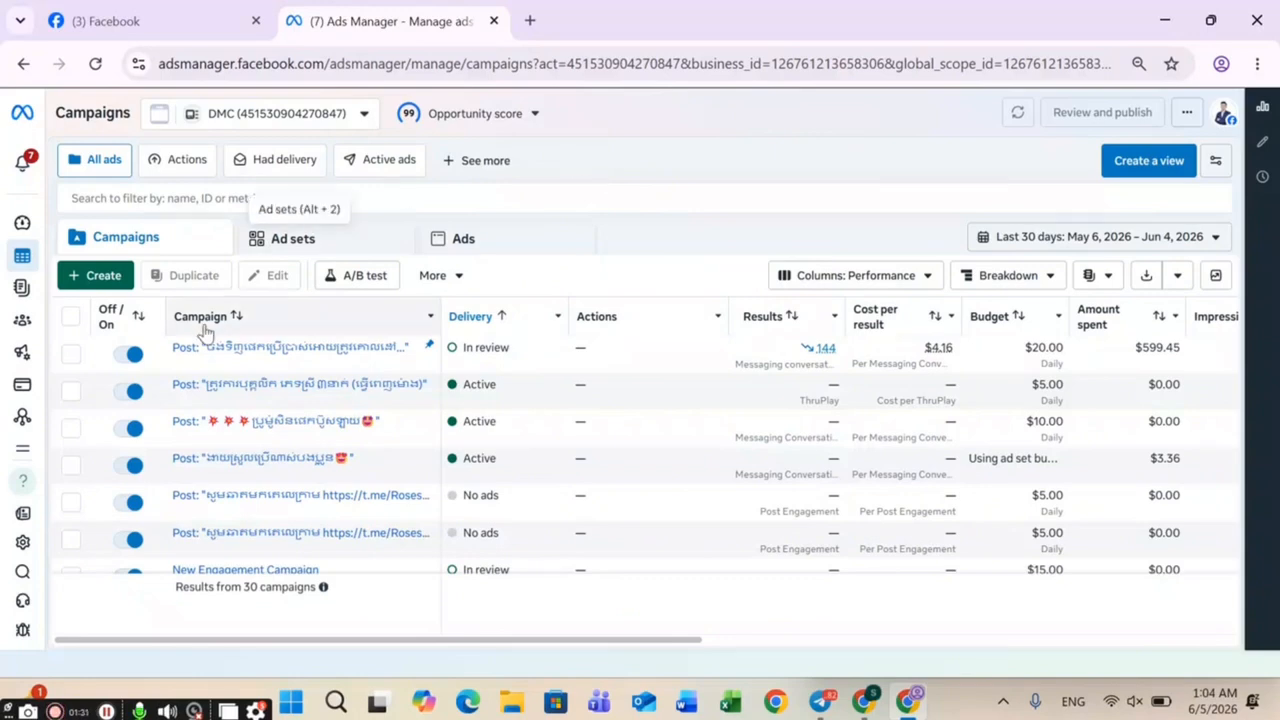
Create a new auction campaign with the Engagement objective and the Manual engagement campaign setup.
{"action": "left_click", "coordinate": [92, 276]}
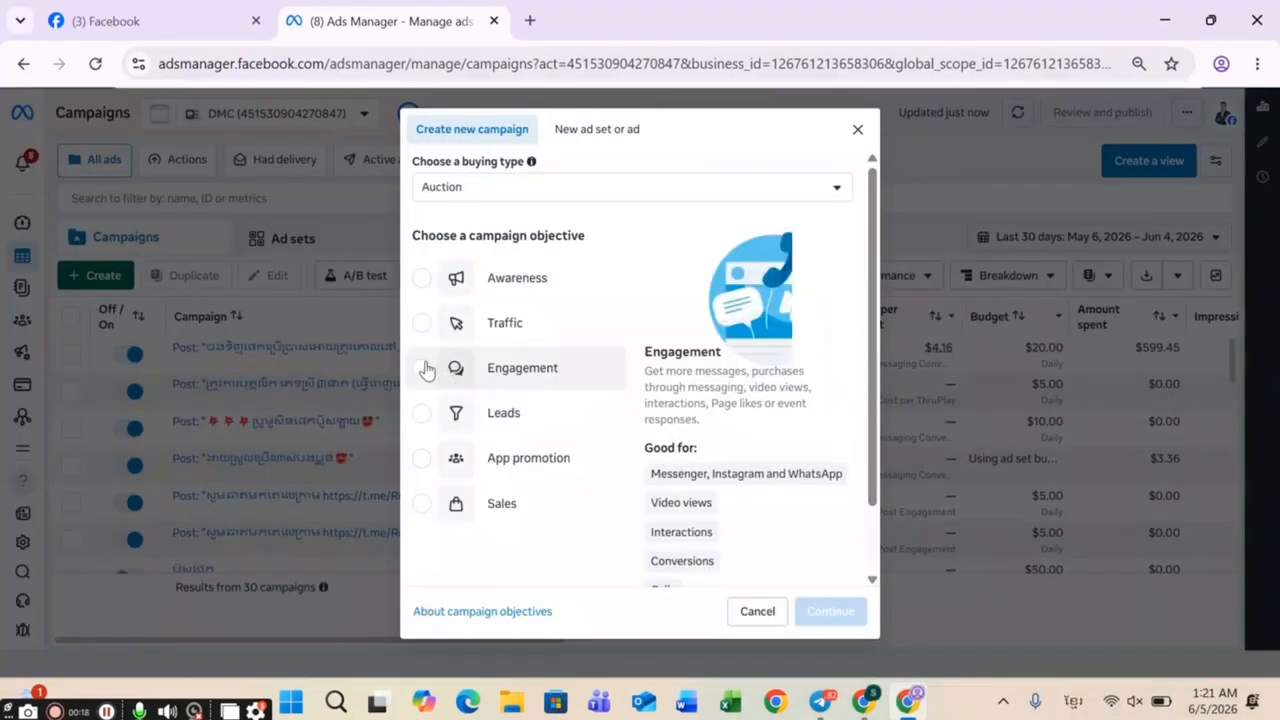
{"action": "left_click", "coordinate": [424, 369]}
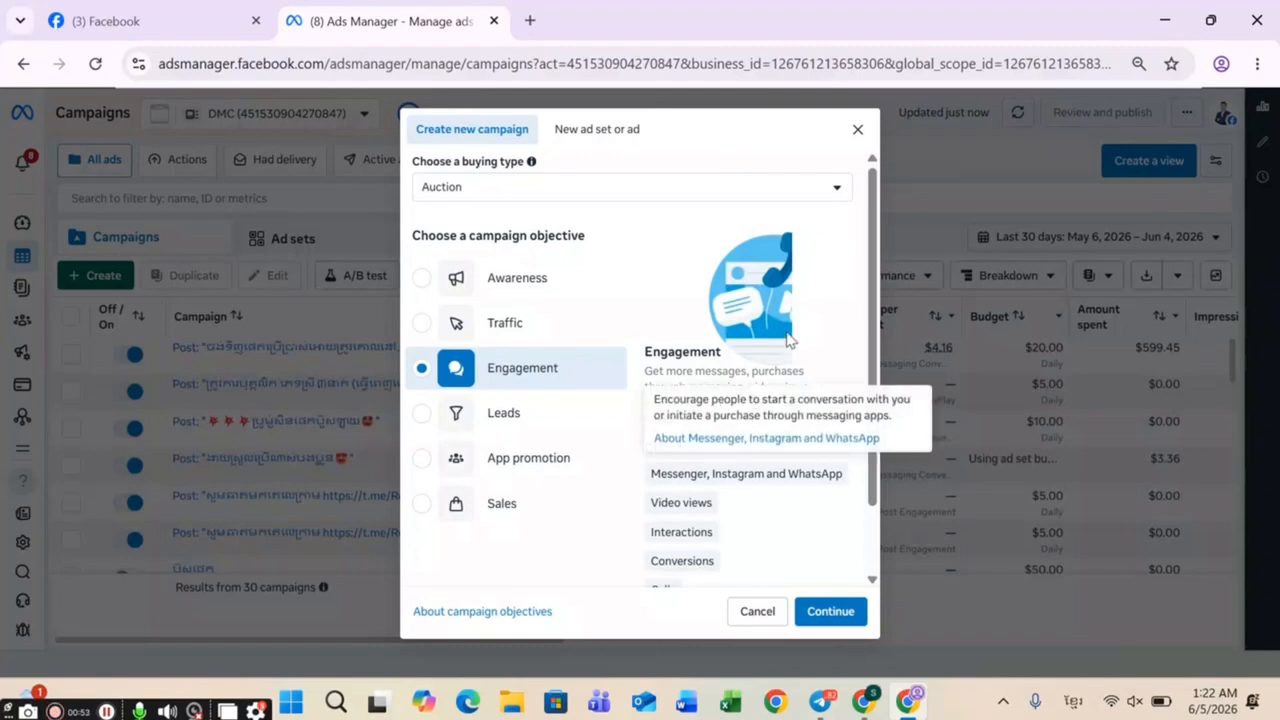
{"action": "left_click", "coordinate": [829, 614]}
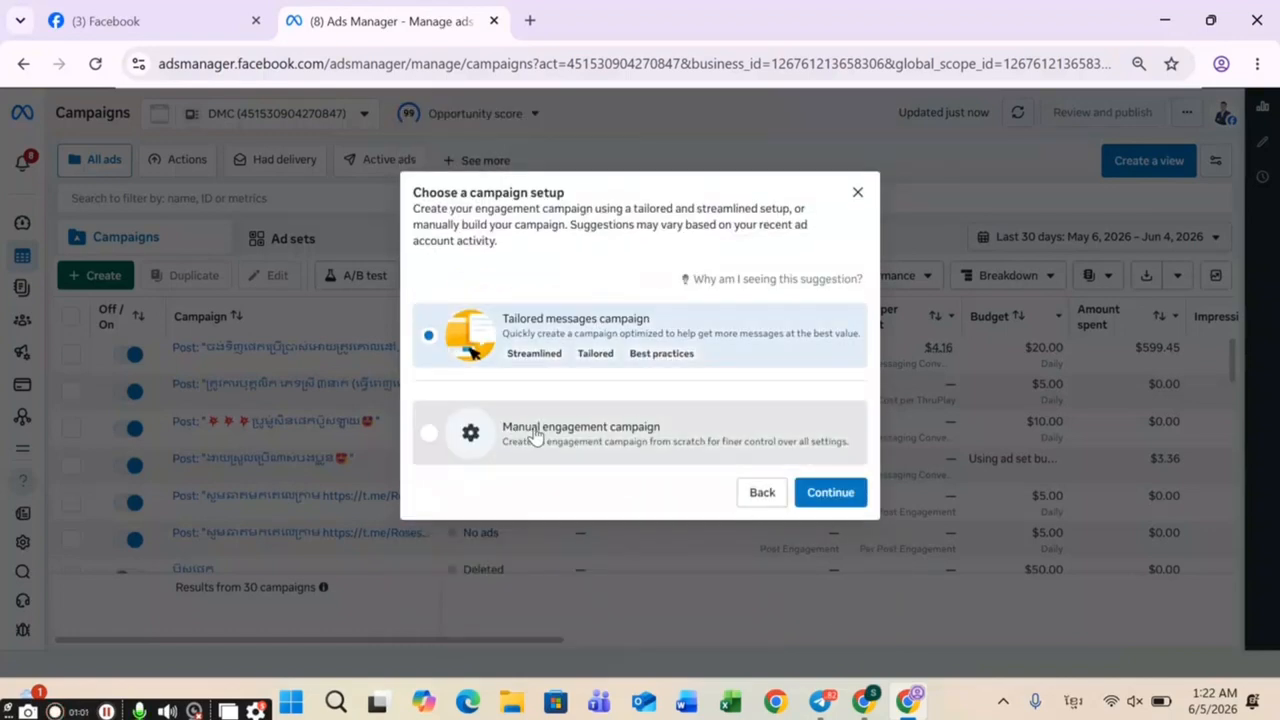
{"action": "left_click", "coordinate": [535, 436]}
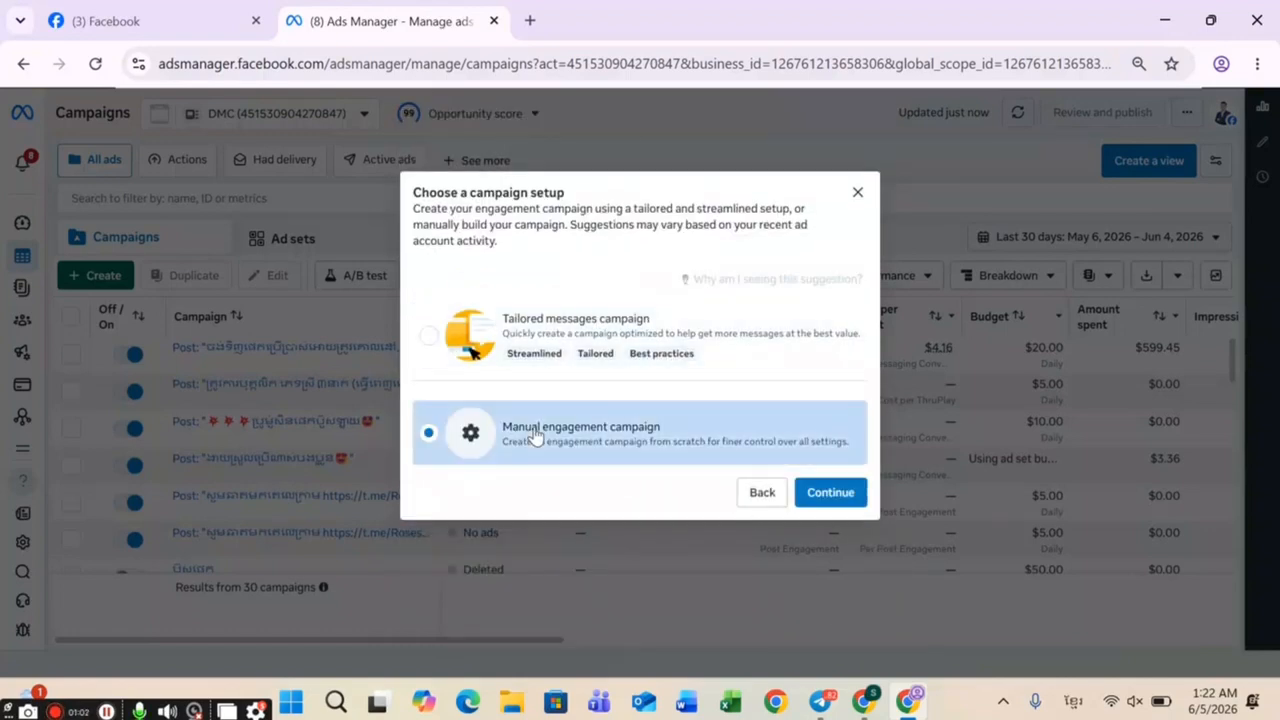
{"action": "left_click", "coordinate": [826, 494]}
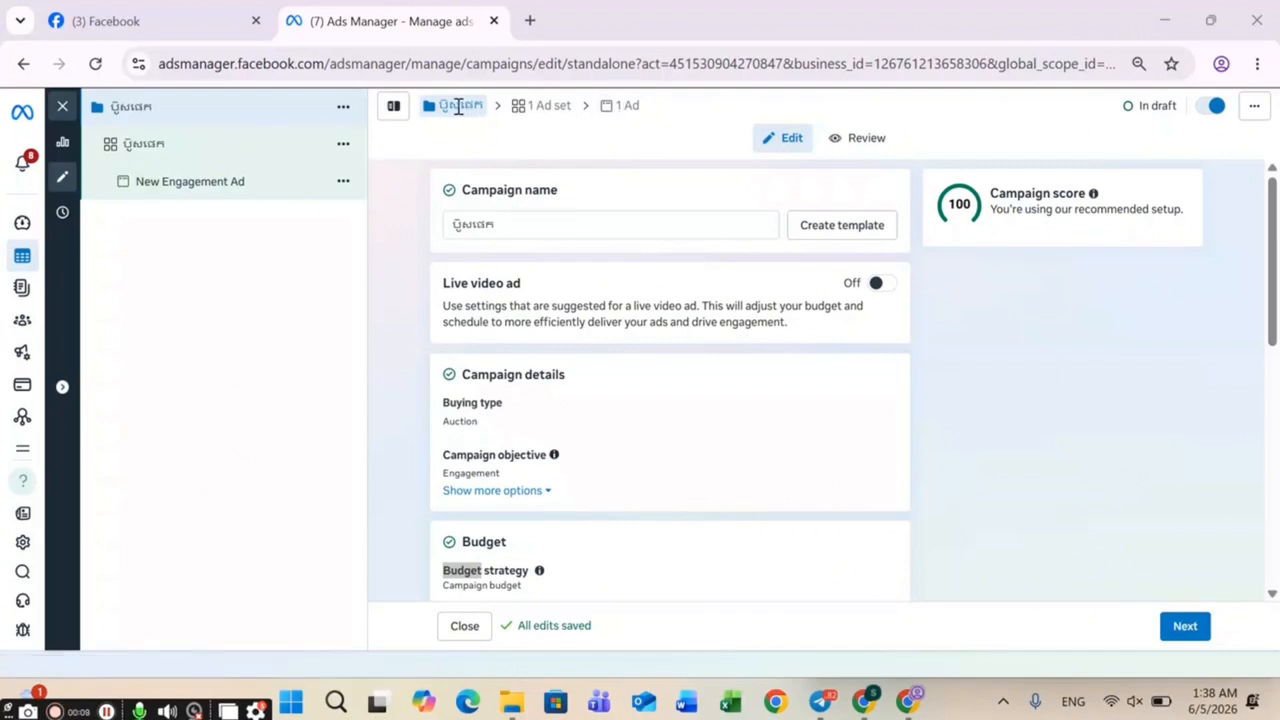
Set the campaign's daily budget to $5.00 and continue to the ad set settings.
{"action": "left_click_drag", "start_coordinate": [503, 226], "coordinate": [448, 230]}
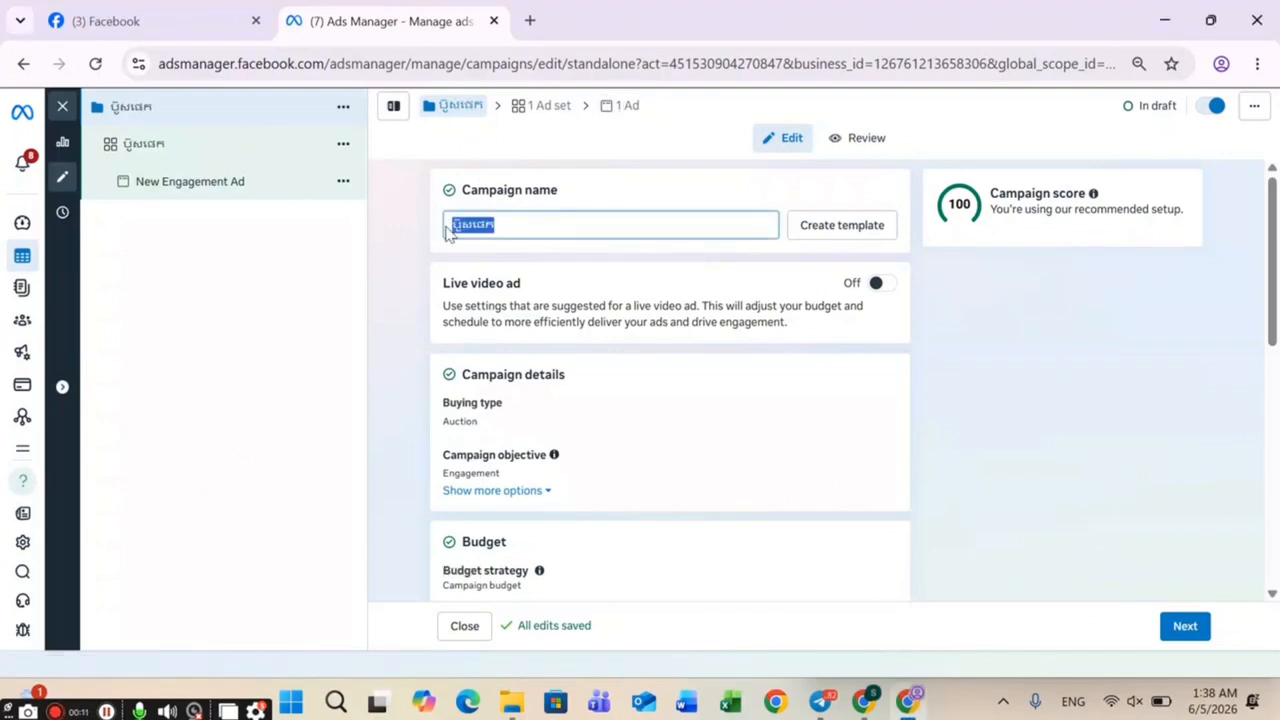
{"action": "left_click", "coordinate": [463, 221]}
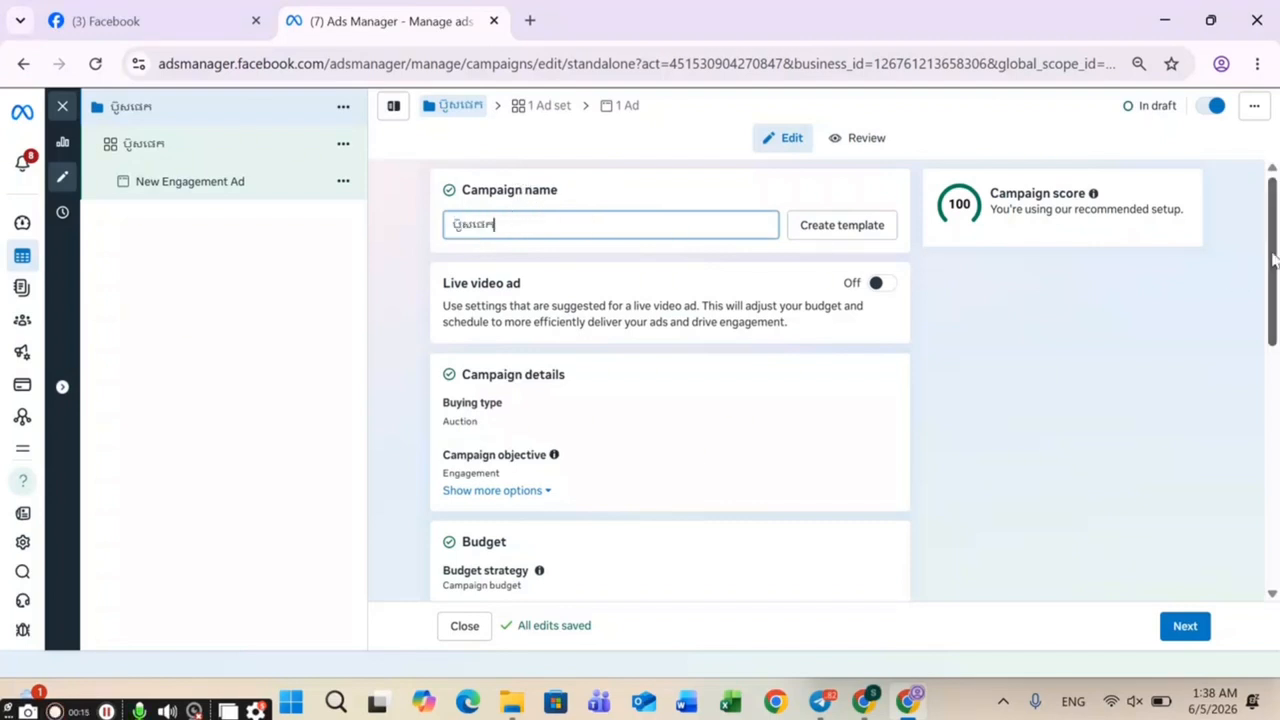
{"action": "left_click_drag", "start_coordinate": [1272, 262], "coordinate": [1275, 385]}
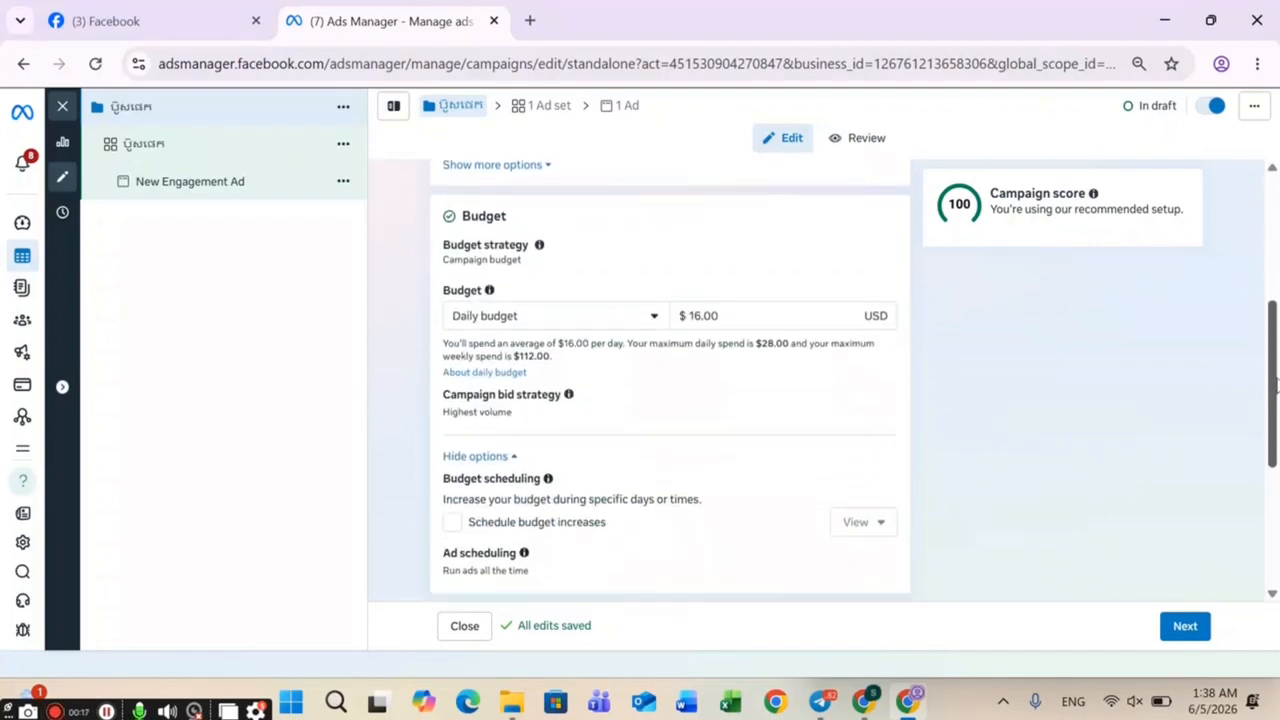
{"action": "left_click", "coordinate": [523, 320]}
{"action": "left_click", "coordinate": [523, 320]}
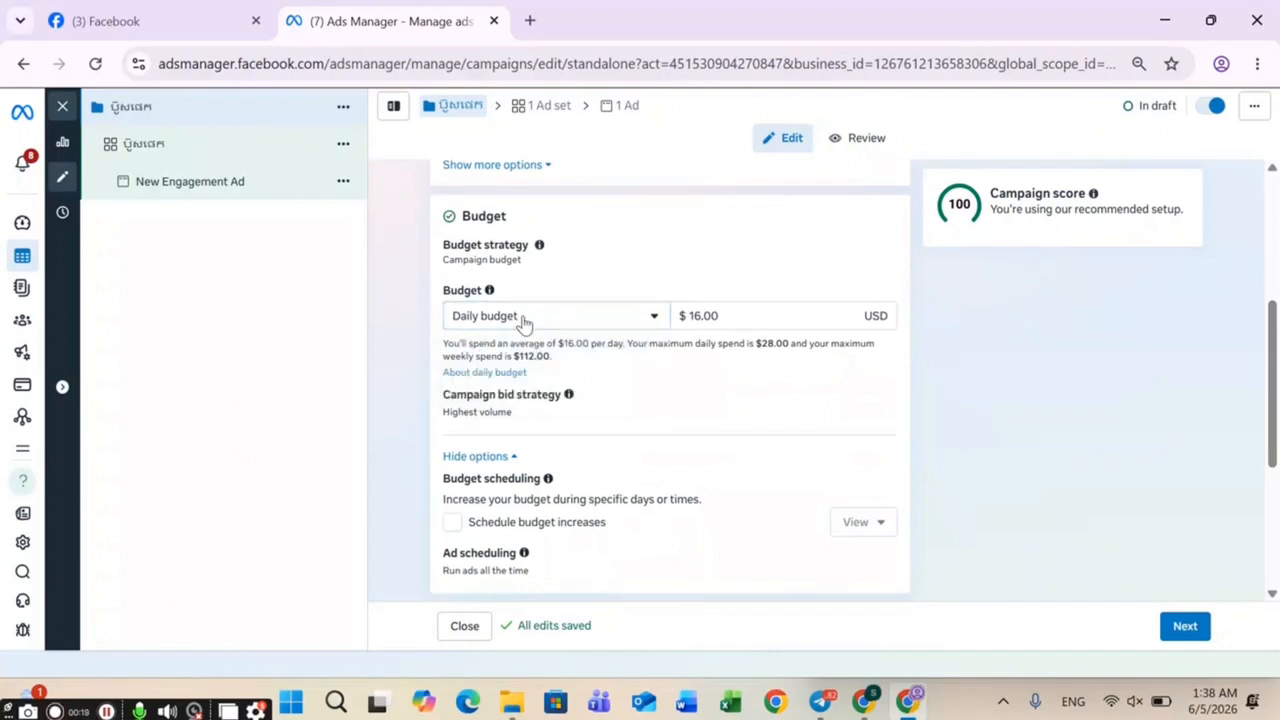
{"action": "left_click_drag", "start_coordinate": [731, 315], "coordinate": [689, 328]}
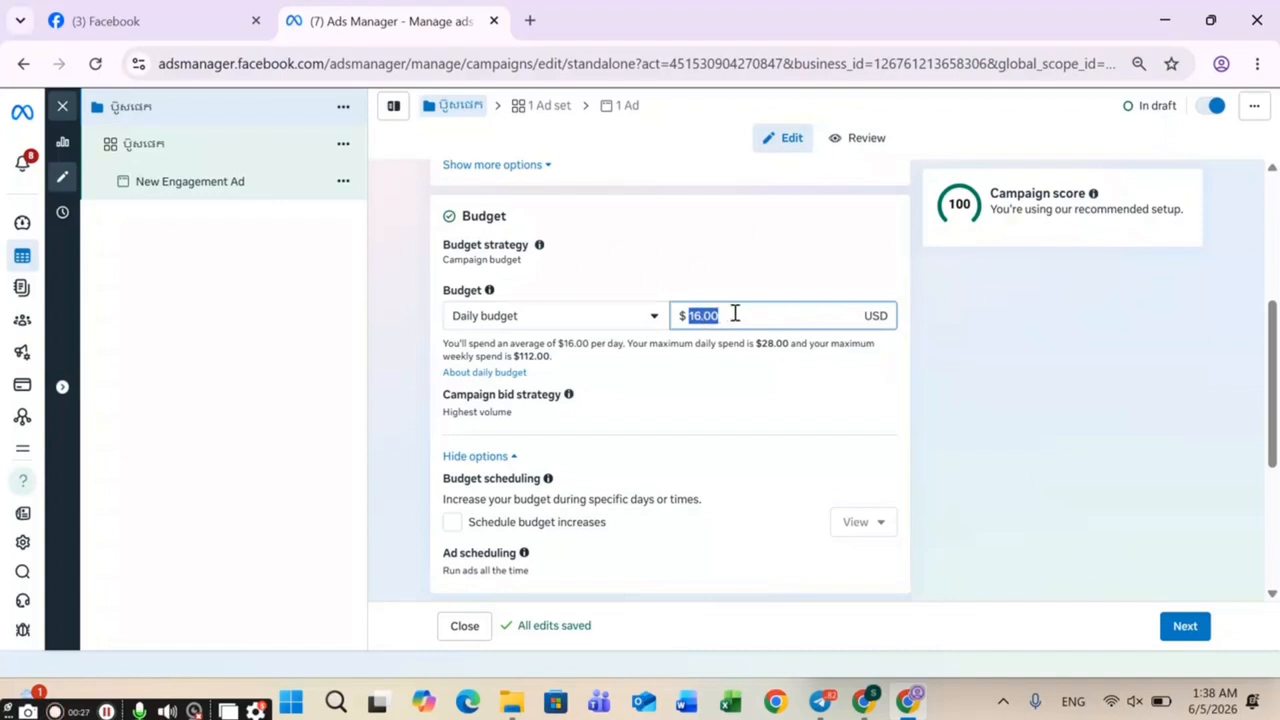
{"action": "type", "text": "5"}
{"action": "left_click", "coordinate": [708, 227]}
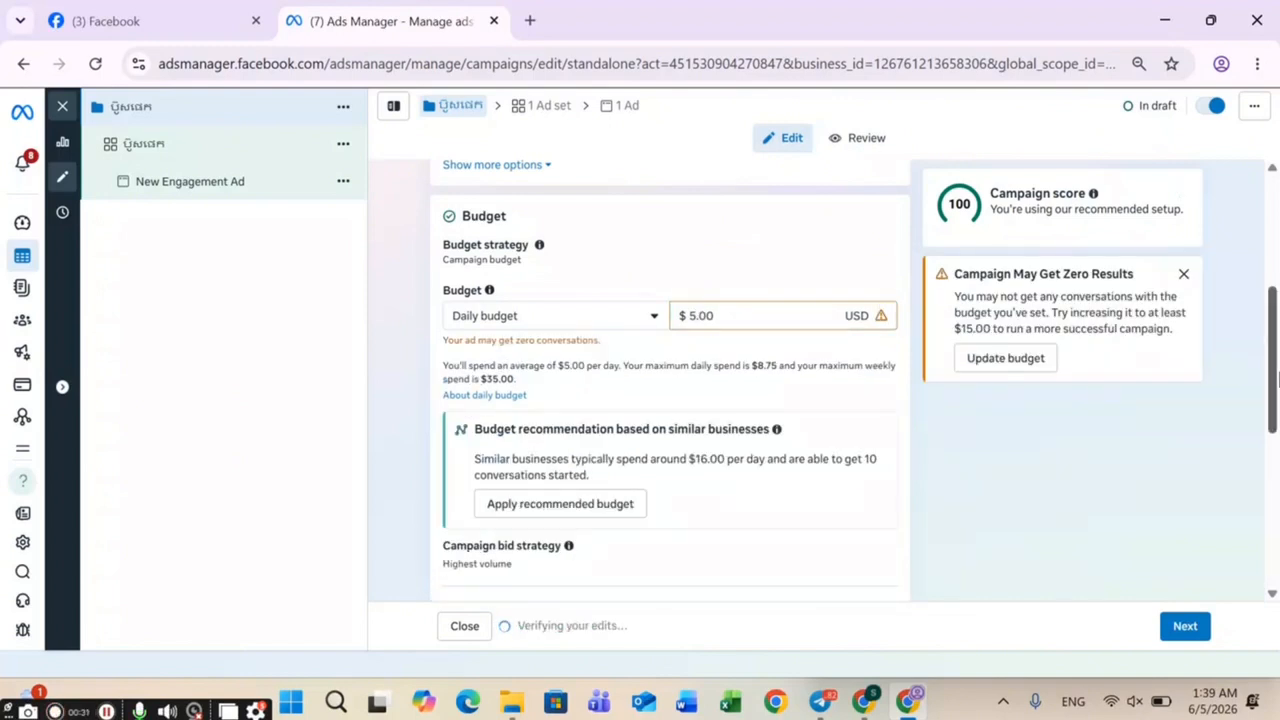
{"action": "left_click_drag", "start_coordinate": [1273, 368], "coordinate": [1274, 398]}
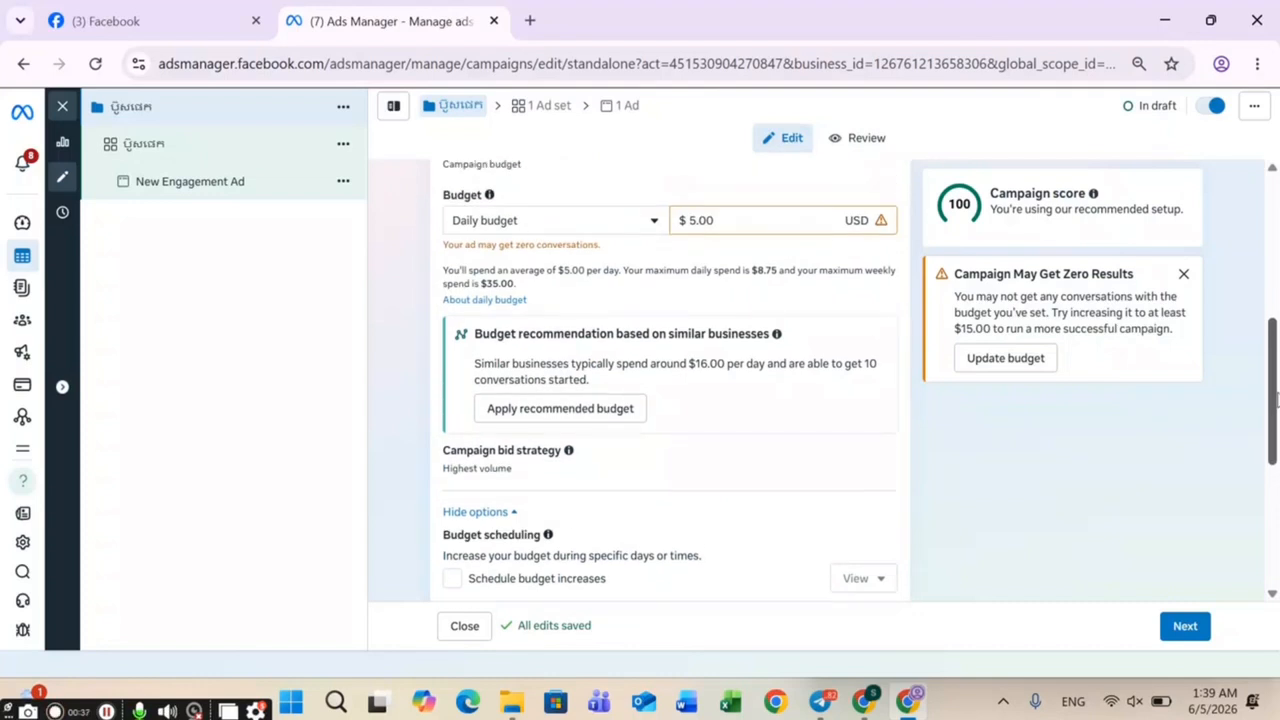
{"action": "left_click_drag", "start_coordinate": [1275, 398], "coordinate": [1277, 522]}
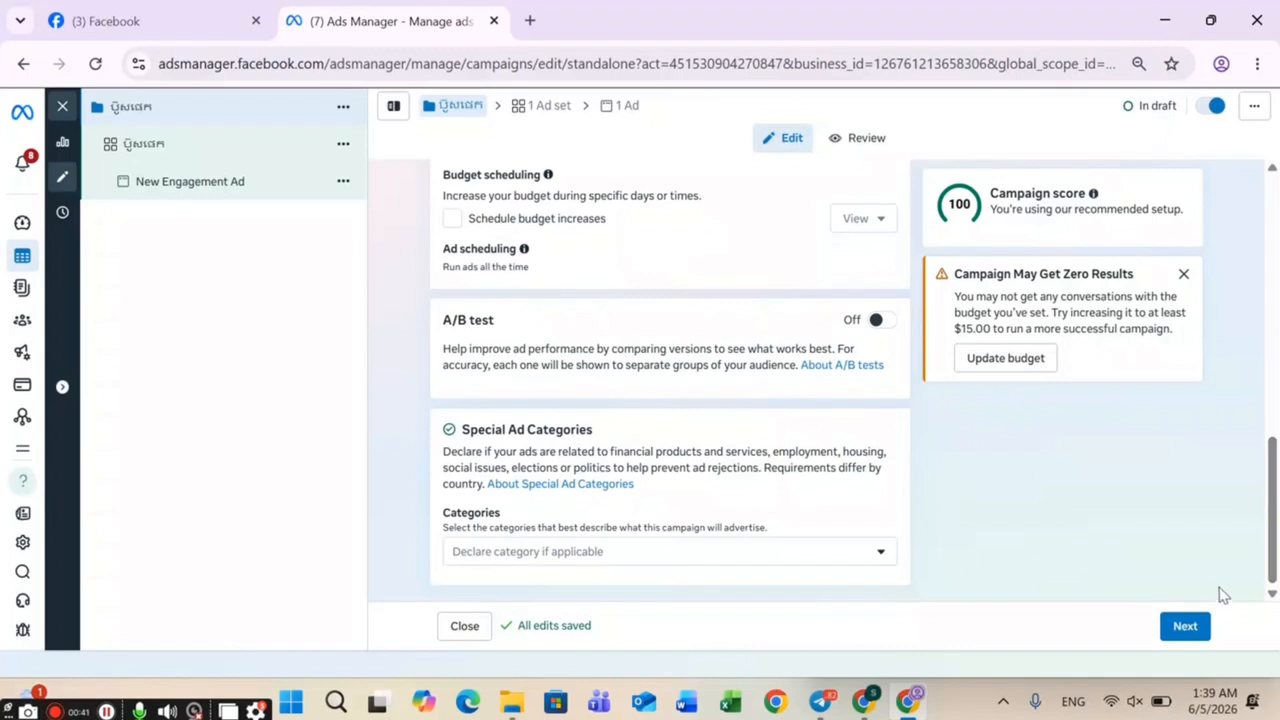
{"action": "left_click", "coordinate": [1183, 630]}
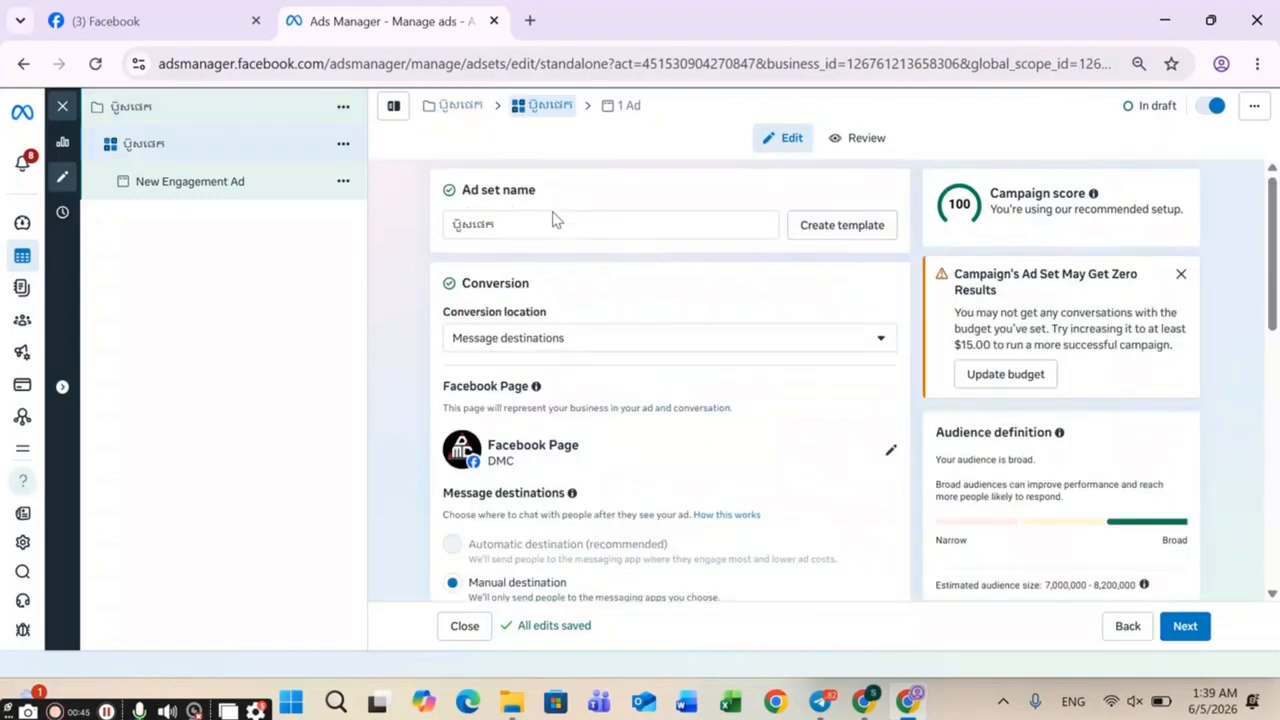
{"action": "left_click", "coordinate": [511, 229]}
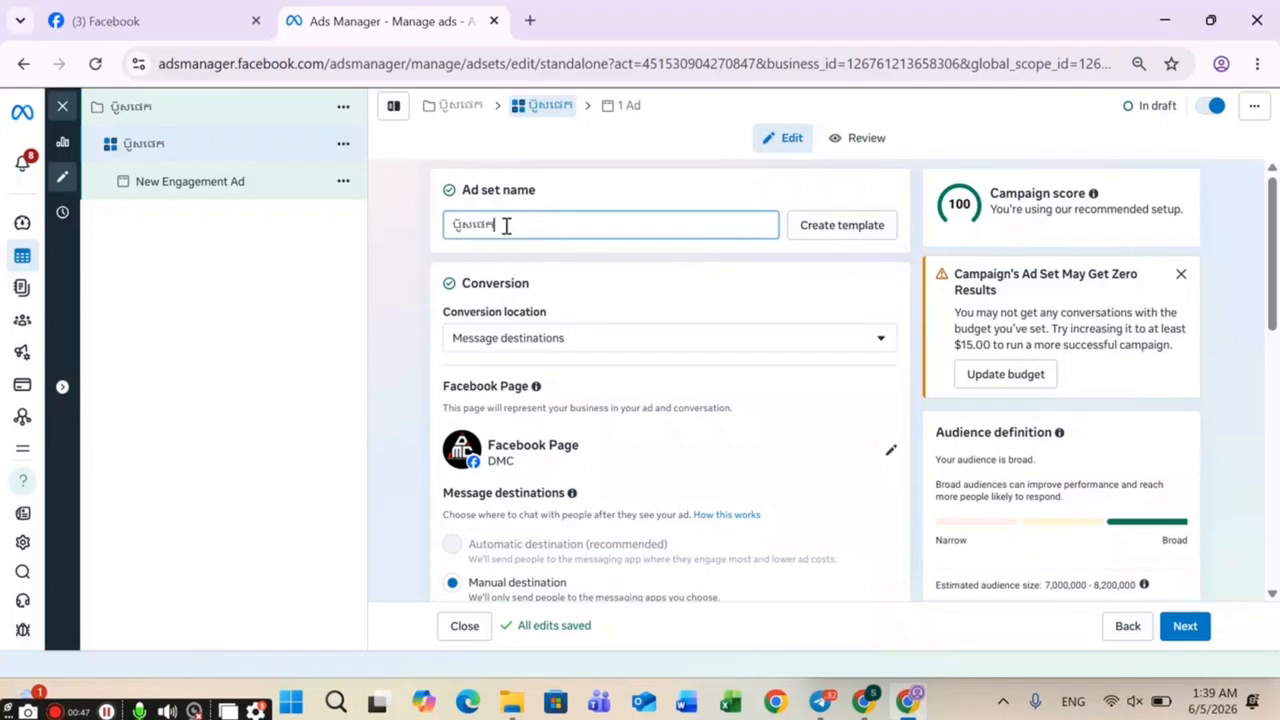
{"action": "left_click_drag", "start_coordinate": [506, 226], "coordinate": [455, 228]}
{"action": "left_click", "coordinate": [474, 222]}
{"action": "left_click_drag", "start_coordinate": [538, 191], "coordinate": [471, 191]}
{"action": "left_click", "coordinate": [494, 222]}
{"action": "left_click", "coordinate": [494, 222]}
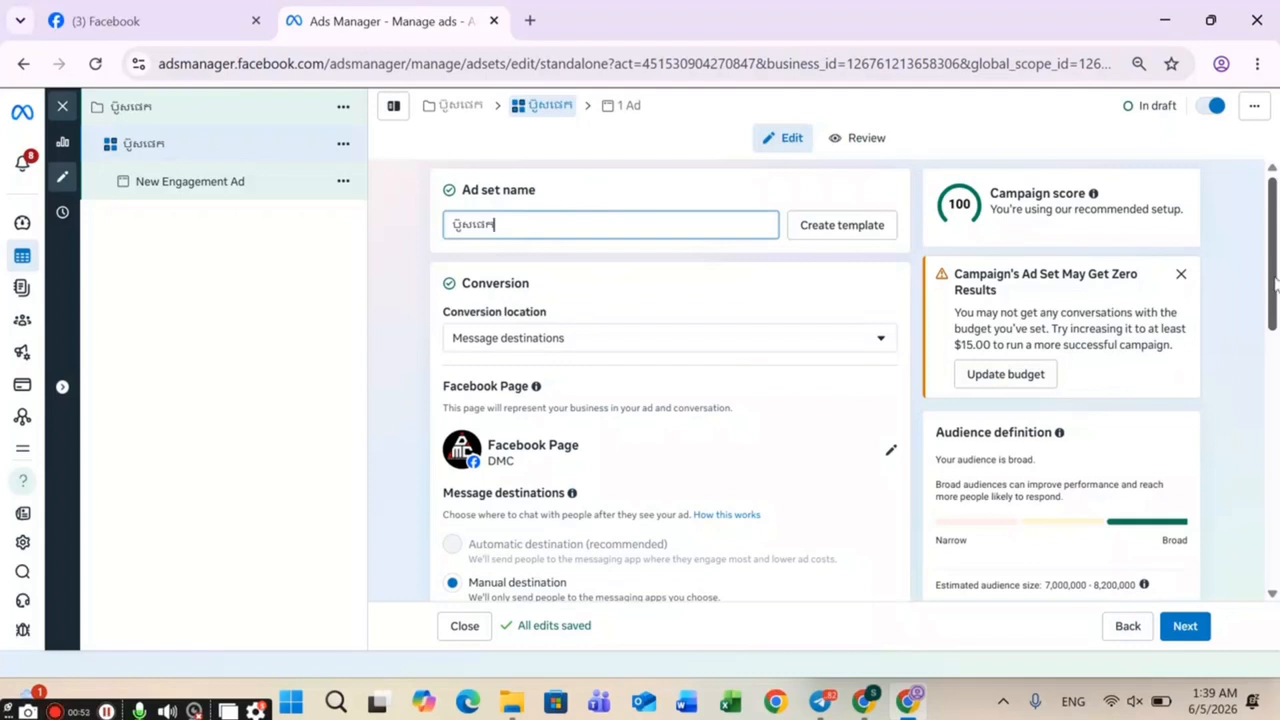
Give the ad set schedule an end date of June 10, 2026, and continue to the ad settings.
{"action": "left_click_drag", "start_coordinate": [1275, 285], "coordinate": [1275, 405]}
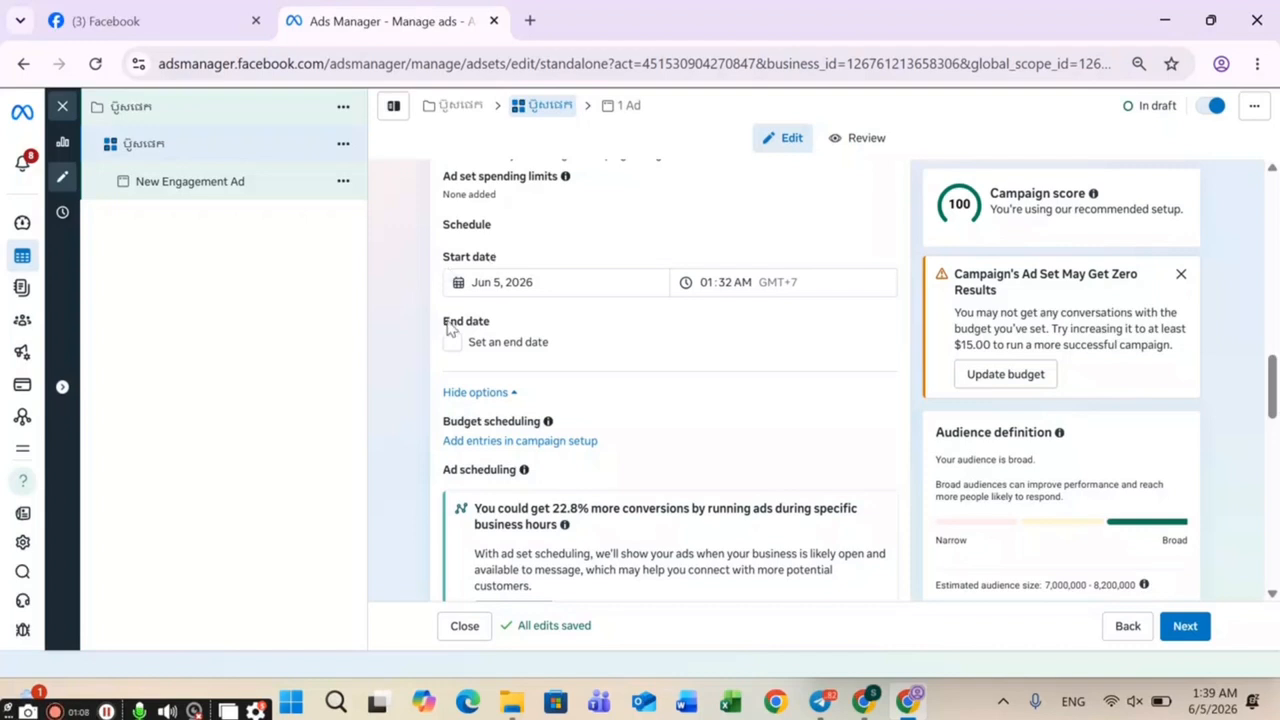
{"action": "left_click", "coordinate": [453, 344]}
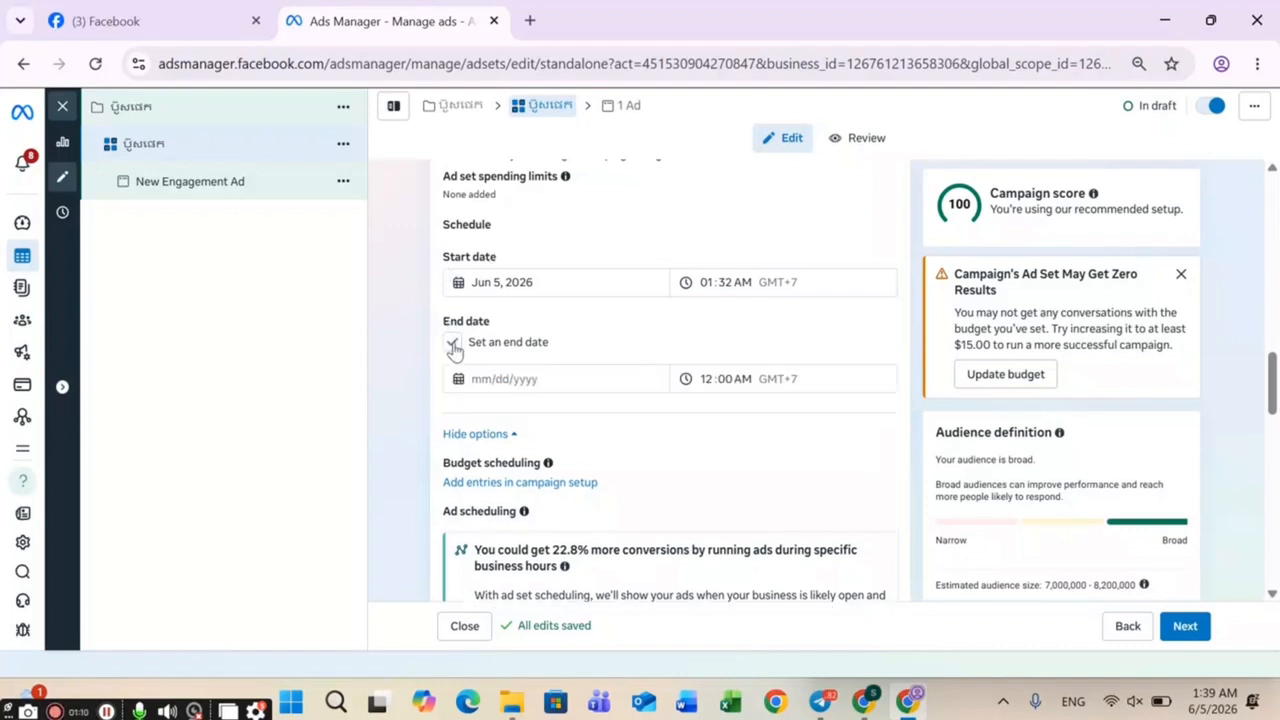
{"action": "left_click", "coordinate": [516, 378]}
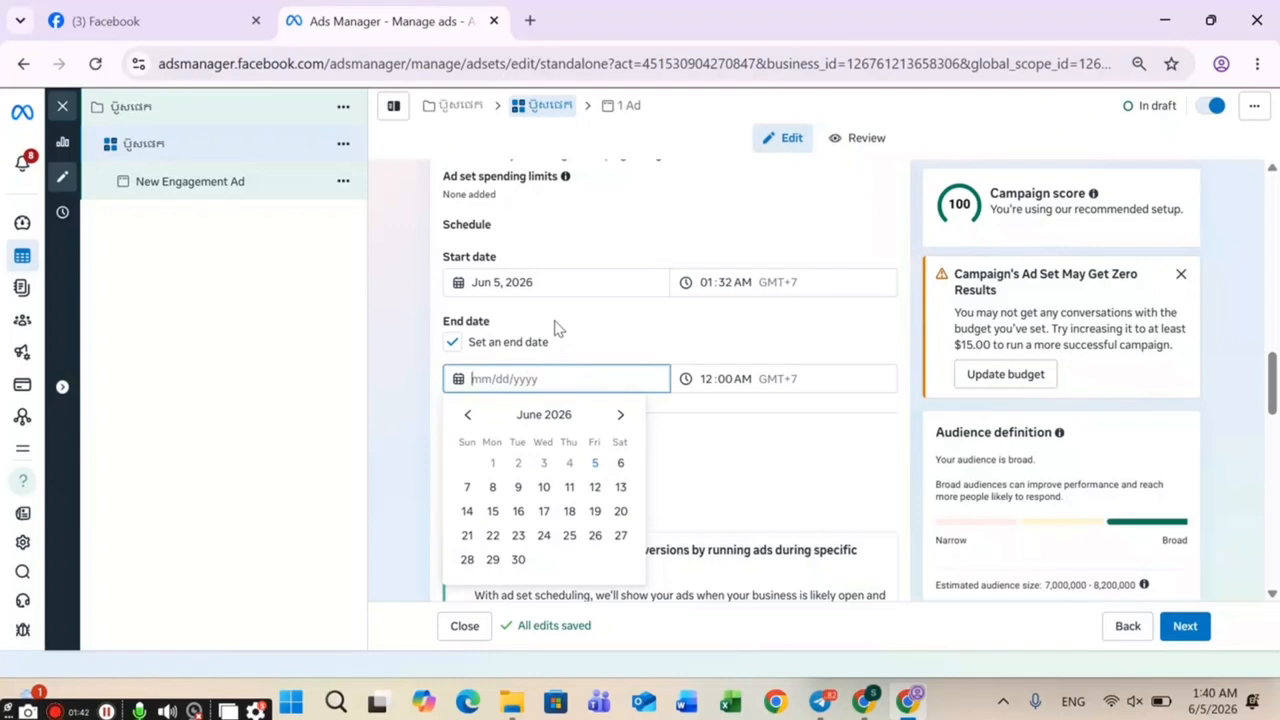
{"action": "left_click", "coordinate": [543, 487]}
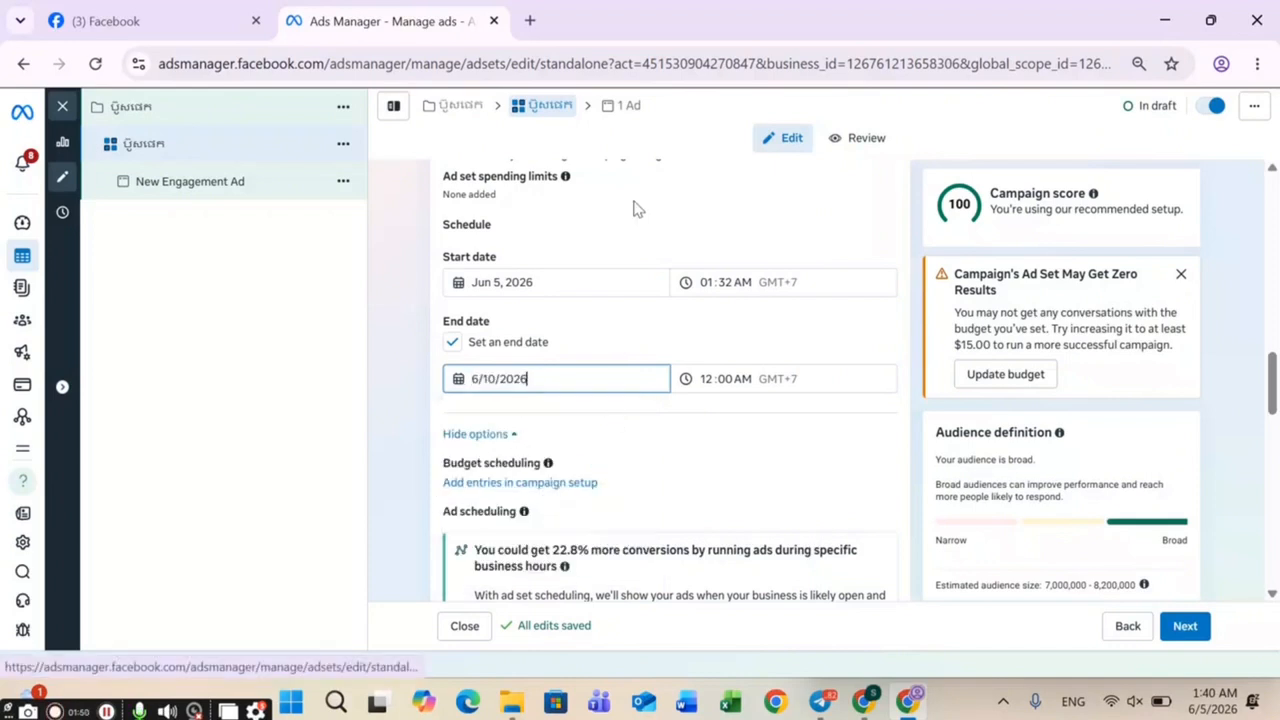
{"action": "left_click", "coordinate": [392, 298]}
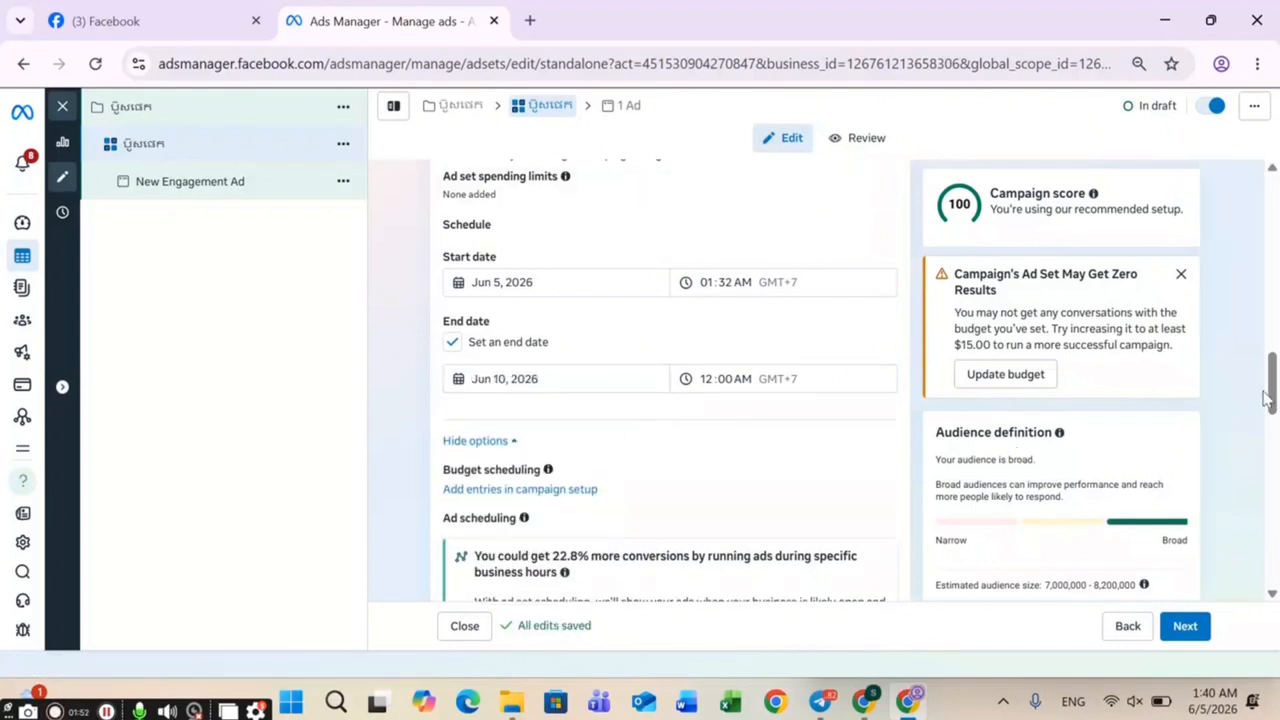
{"action": "scroll", "coordinate": [1273, 403], "scroll_direction": "down", "scroll_amount": 2}
{"action": "mouse_move", "coordinate": [1274, 403]}
{"action": "left_mouse_down"}
{"action": "mouse_move", "coordinate": [1275, 373]}
{"action": "mouse_move", "coordinate": [1276, 545]}
{"action": "mouse_move", "coordinate": [1276, 380]}
{"action": "left_mouse_up"}
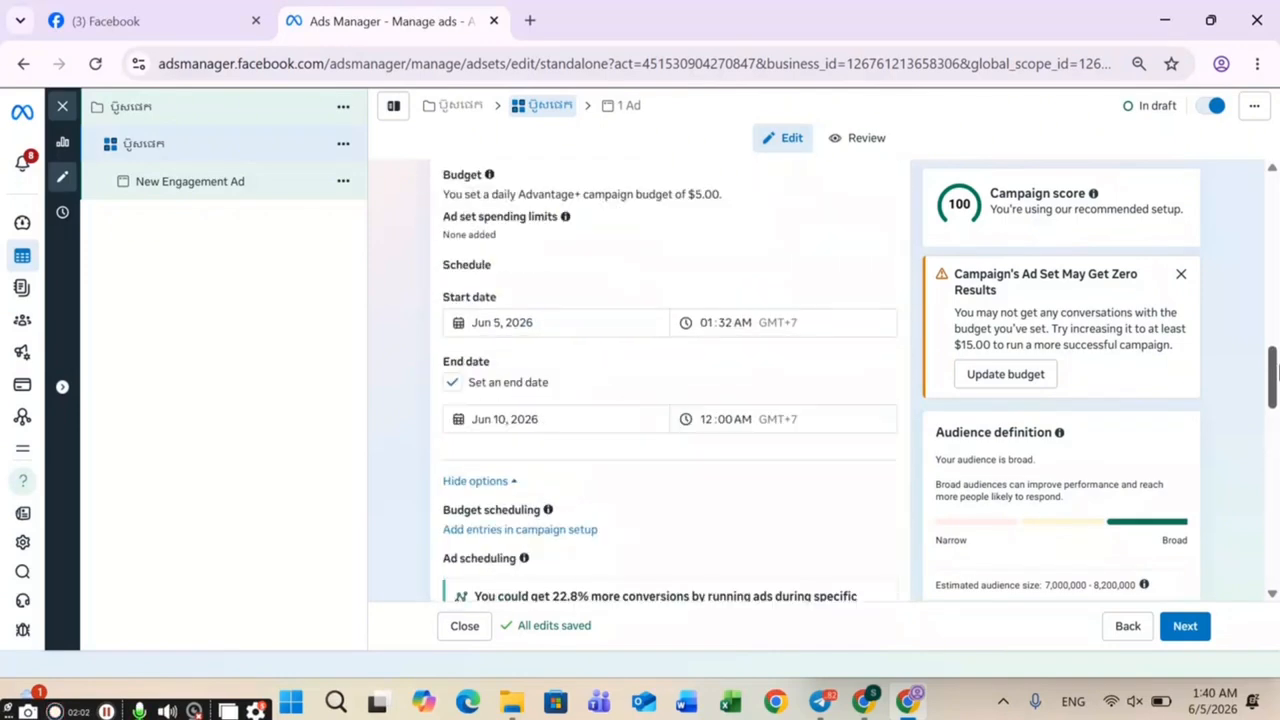
{"action": "left_click", "coordinate": [1183, 630]}
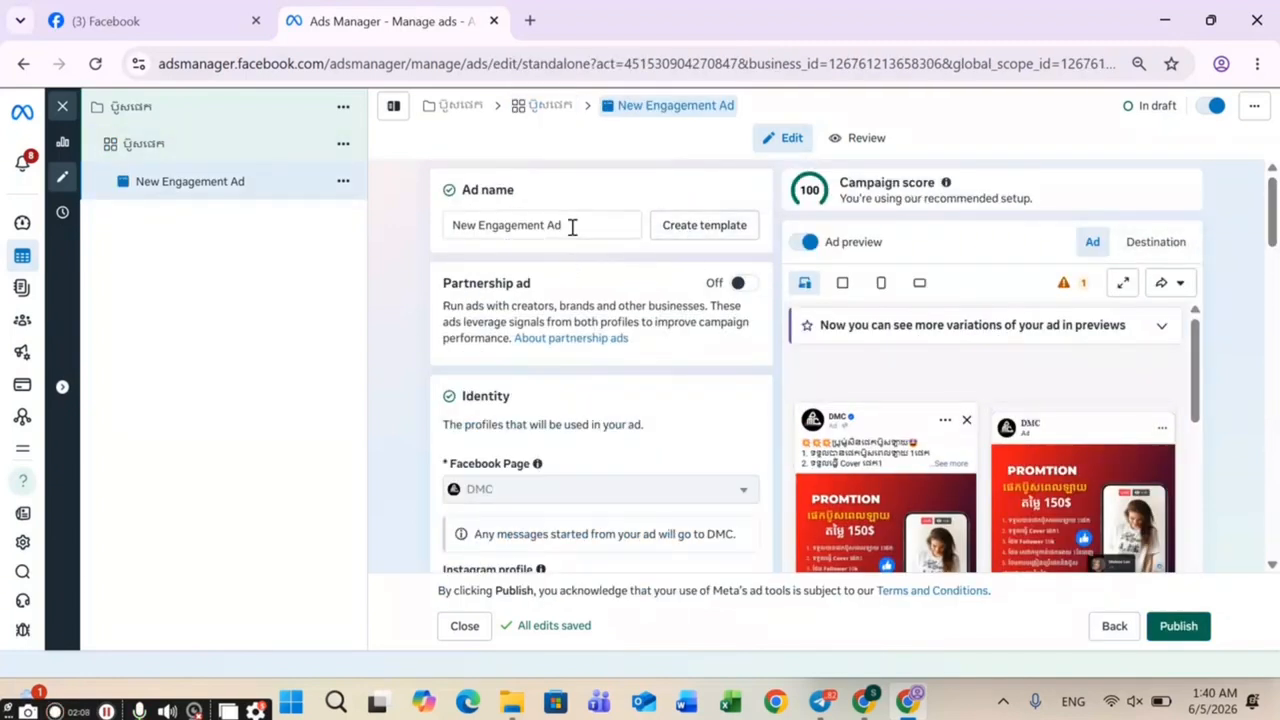
Copy the ad set's name and paste it as the ad's name.
{"action": "left_click_drag", "start_coordinate": [572, 228], "coordinate": [450, 223]}
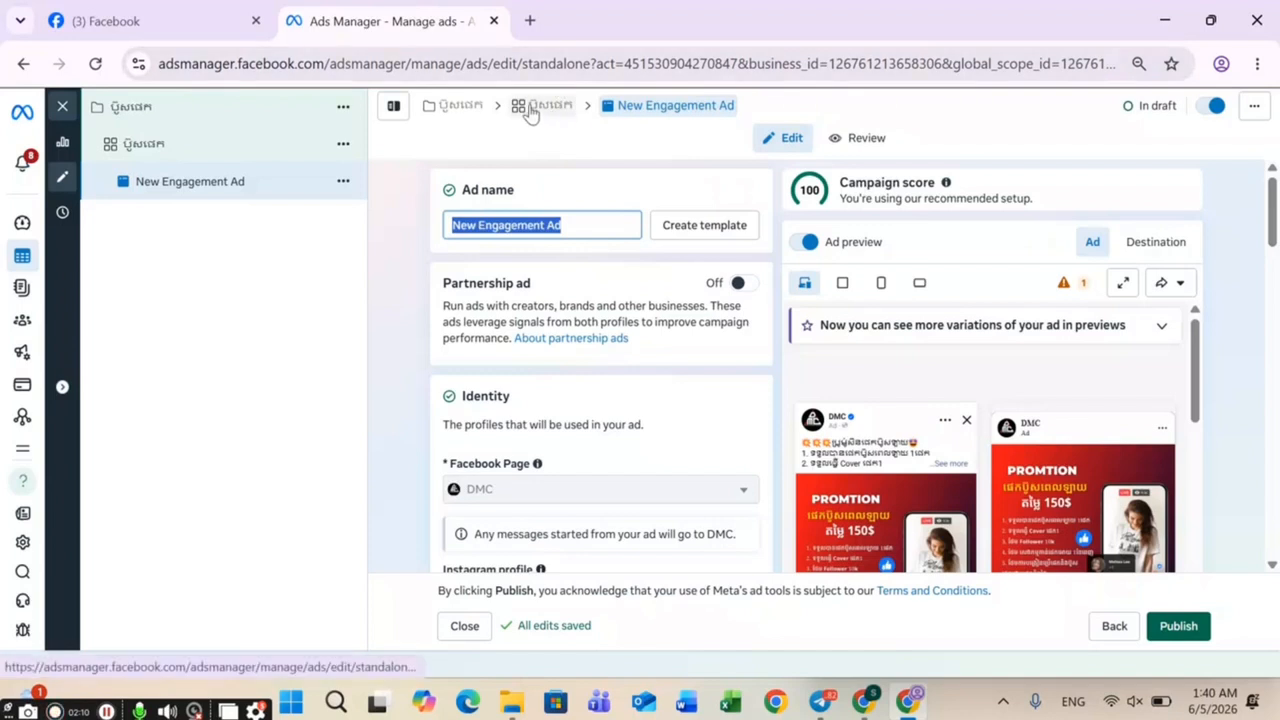
{"action": "left_click", "coordinate": [505, 225]}
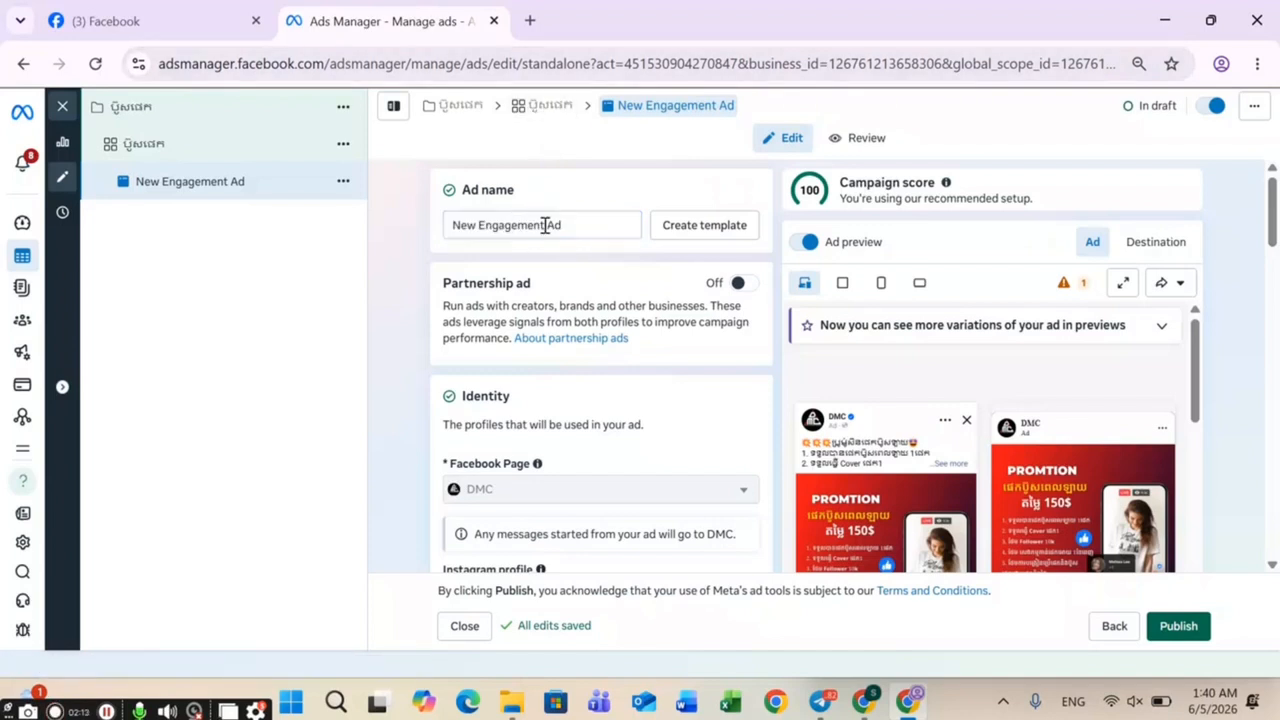
{"action": "left_click", "coordinate": [546, 110]}
{"action": "left_click_drag", "start_coordinate": [514, 223], "coordinate": [449, 229]}
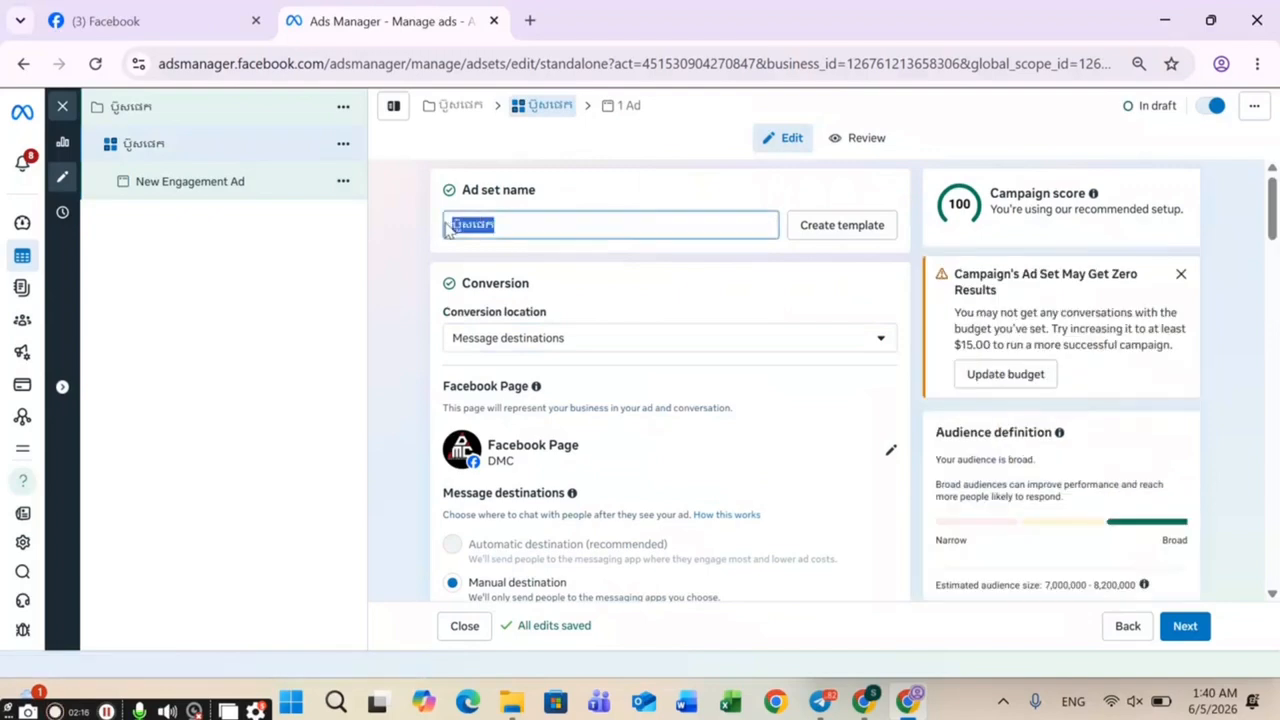
{"action": "right_click", "coordinate": [466, 225]}
{"action": "left_click", "coordinate": [499, 291]}
{"action": "left_click", "coordinate": [622, 105]}
{"action": "left_click_drag", "start_coordinate": [547, 224], "coordinate": [455, 226]}
{"action": "right_click", "coordinate": [494, 224]}
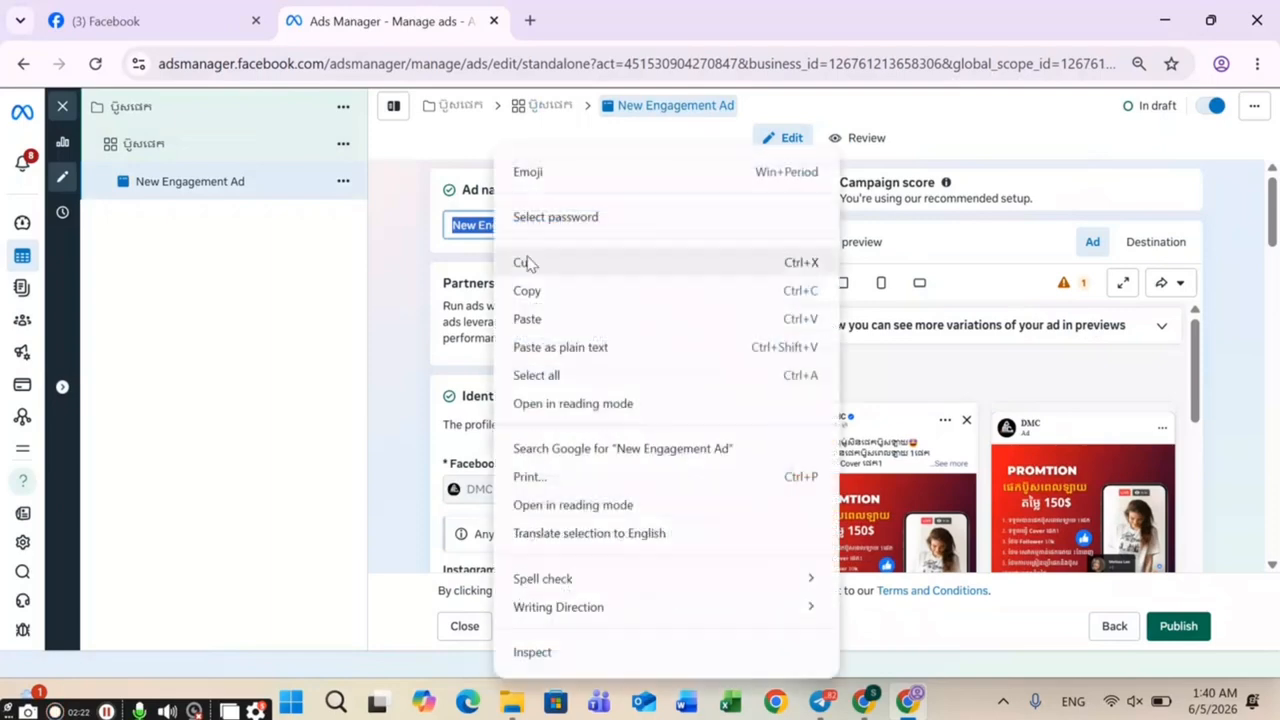
{"action": "left_click", "coordinate": [534, 323]}
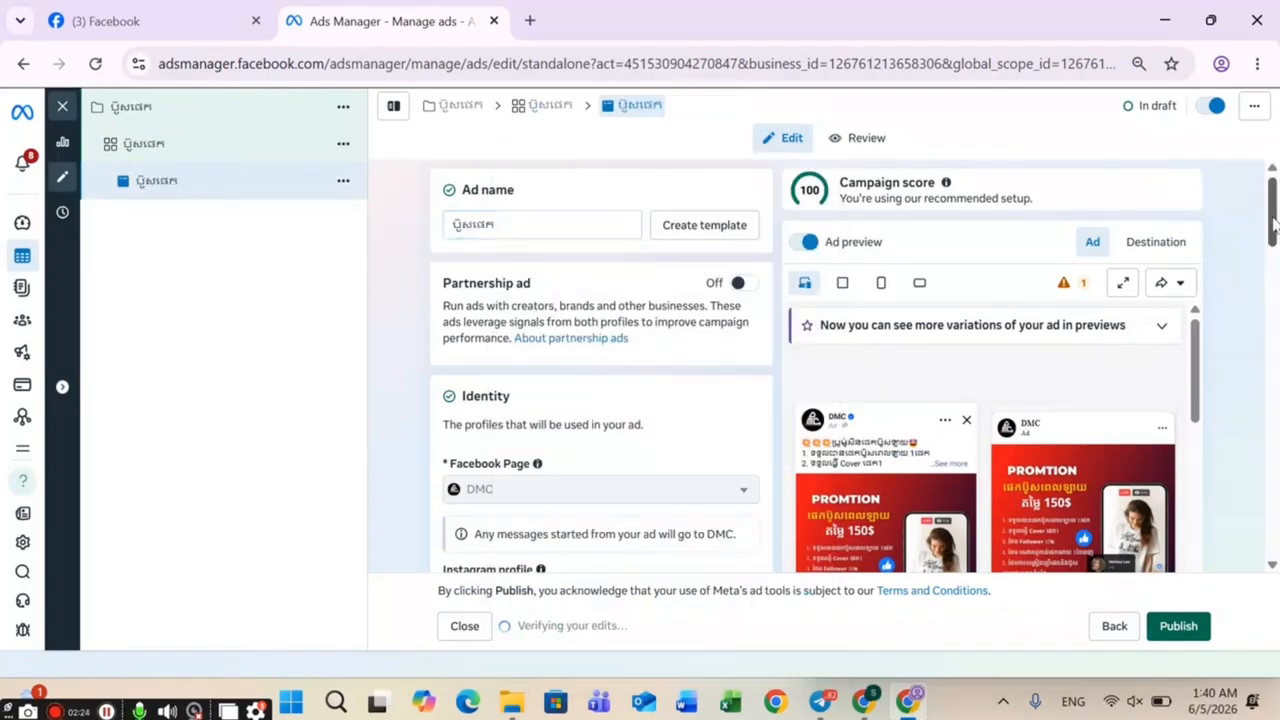
Try the Create ad option in the ad setup and switch back to Use existing posts.
{"action": "left_click_drag", "start_coordinate": [1274, 228], "coordinate": [1276, 298]}
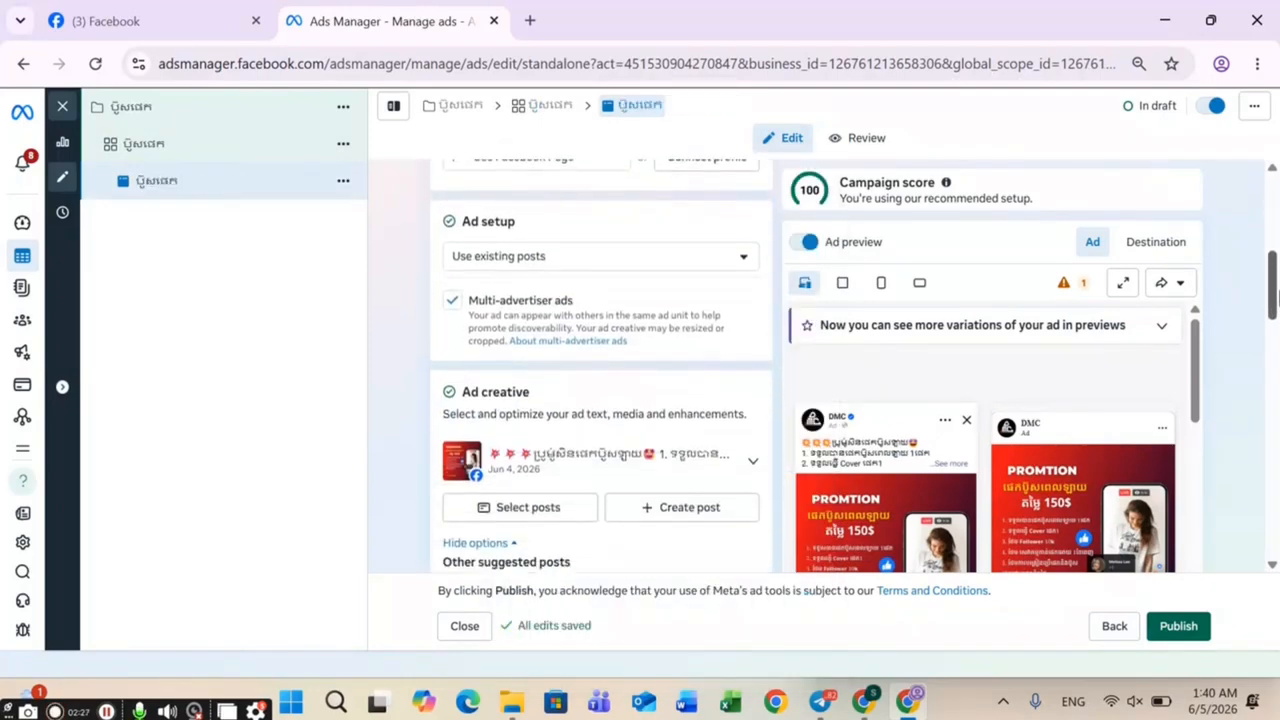
{"action": "left_click", "coordinate": [548, 256]}
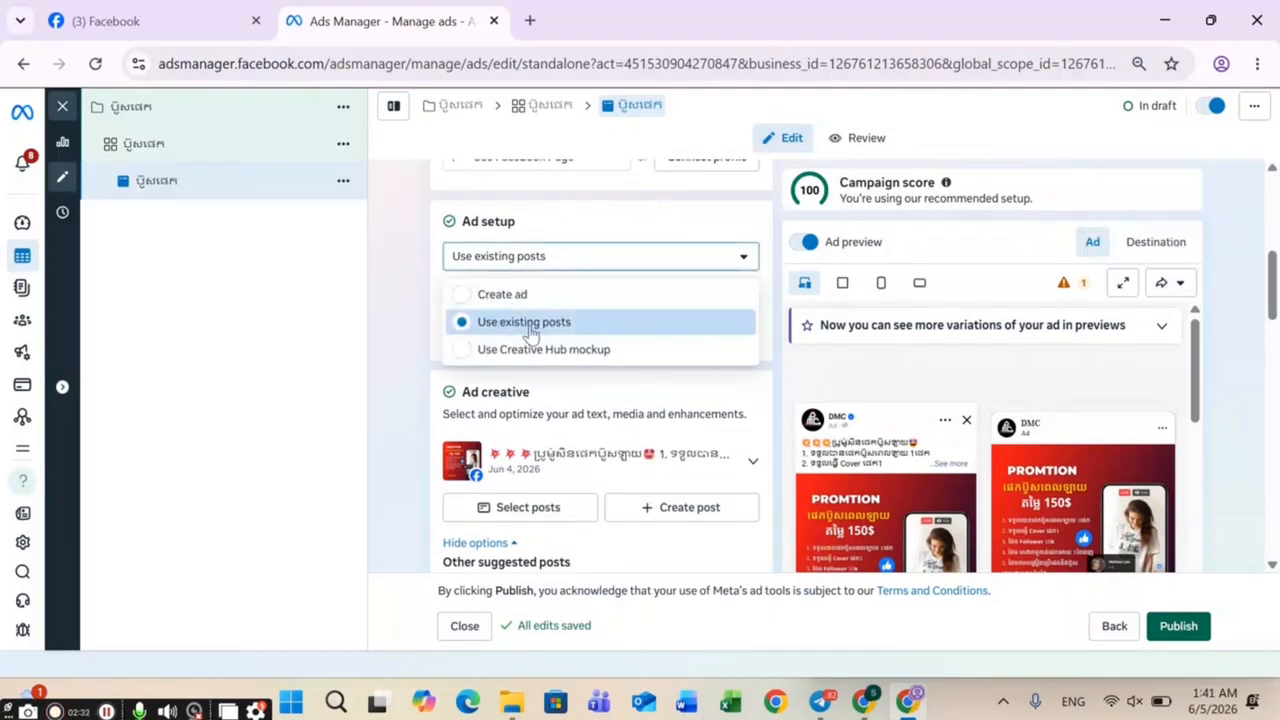
{"action": "left_click", "coordinate": [508, 295]}
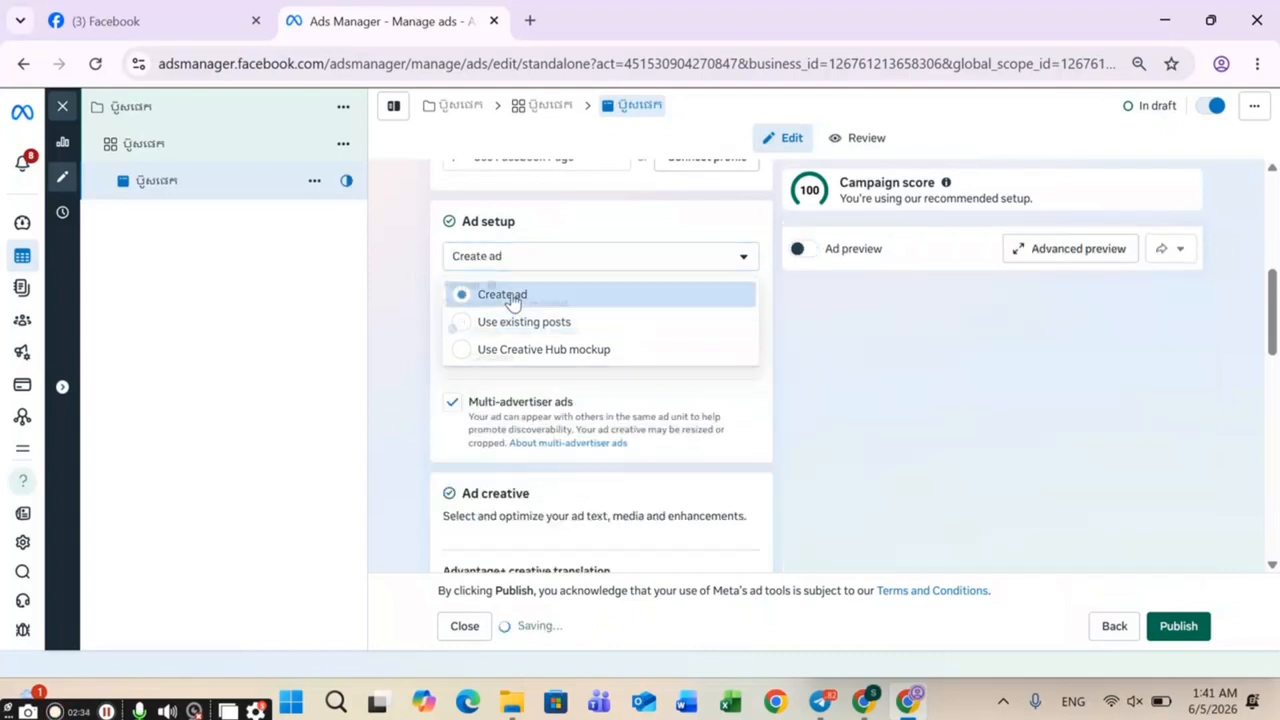
{"action": "left_click", "coordinate": [527, 259]}
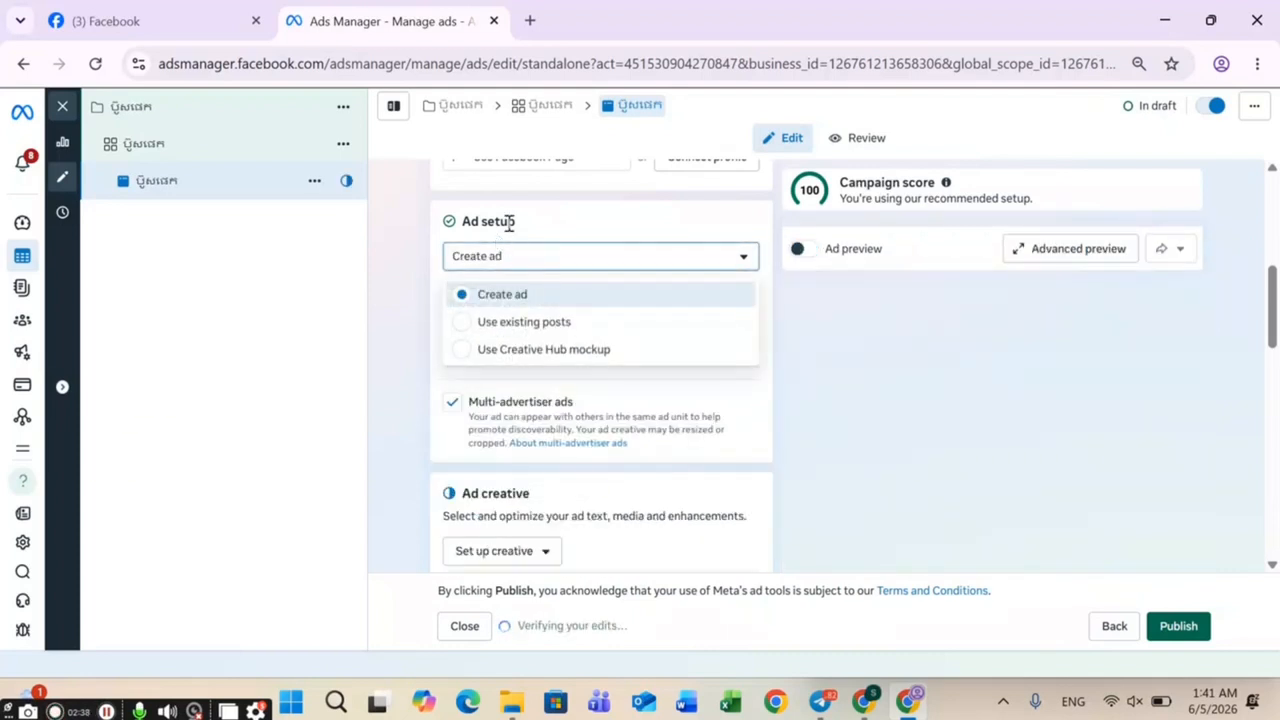
{"action": "left_click_drag", "start_coordinate": [523, 223], "coordinate": [458, 230]}
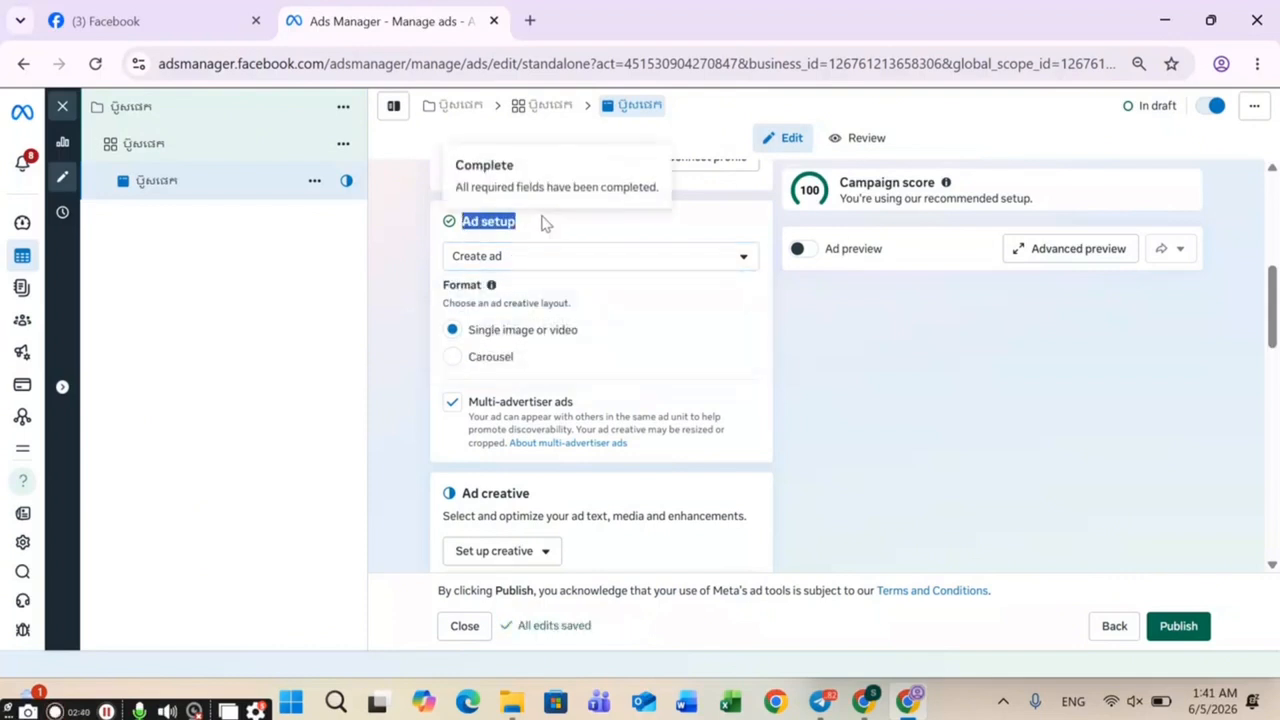
{"action": "left_click", "coordinate": [530, 264]}
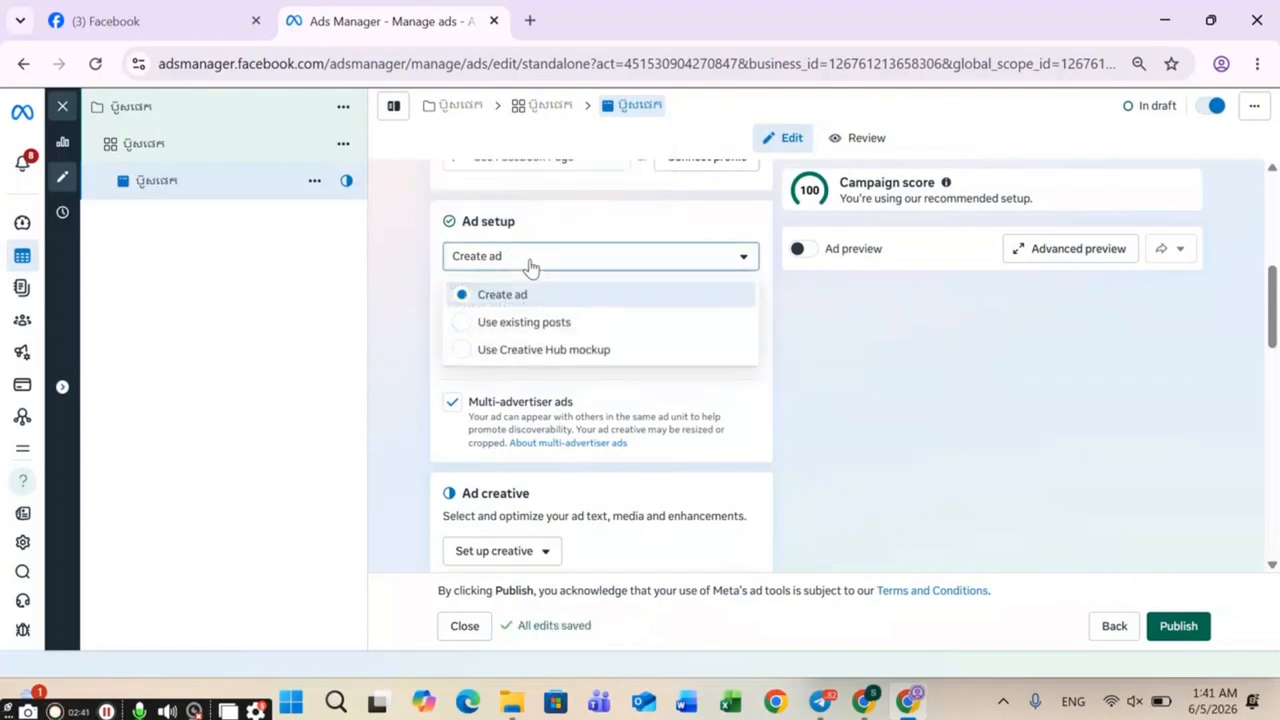
{"action": "left_click", "coordinate": [545, 322]}
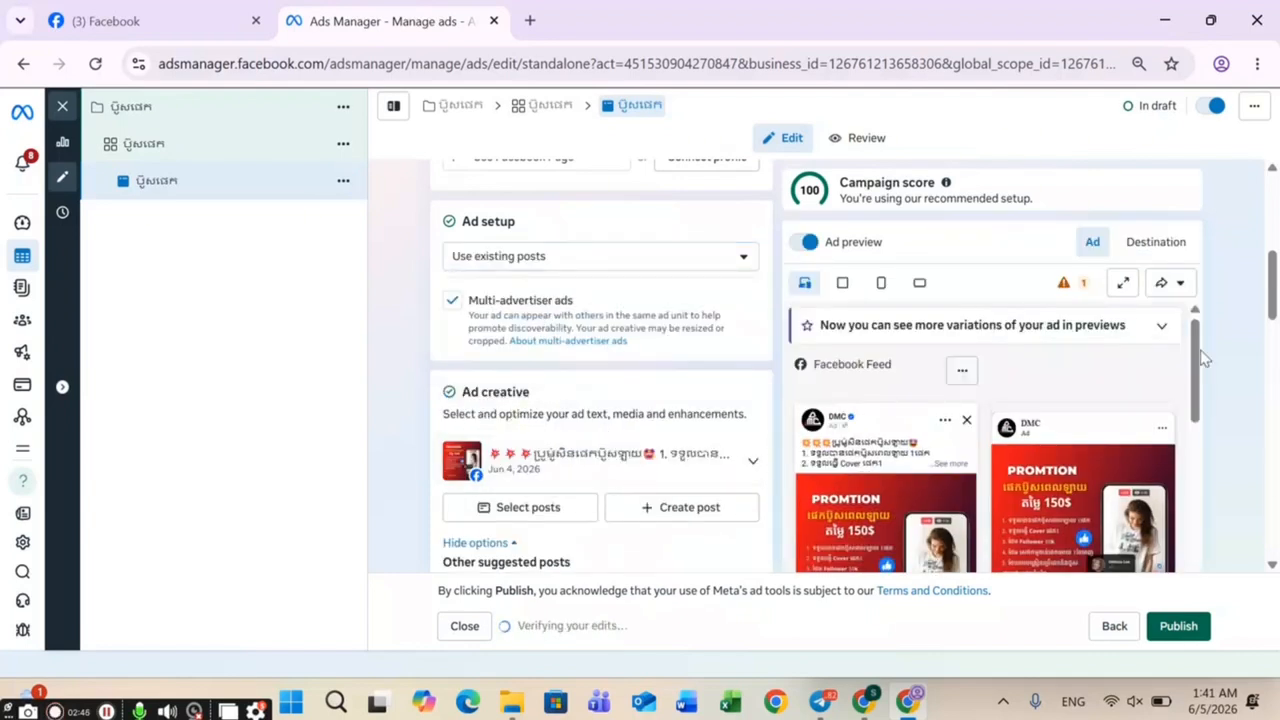
Open the post selection for the ad creative and filter the Facebook posts to Published posts.
{"action": "left_click_drag", "start_coordinate": [1270, 297], "coordinate": [1272, 330]}
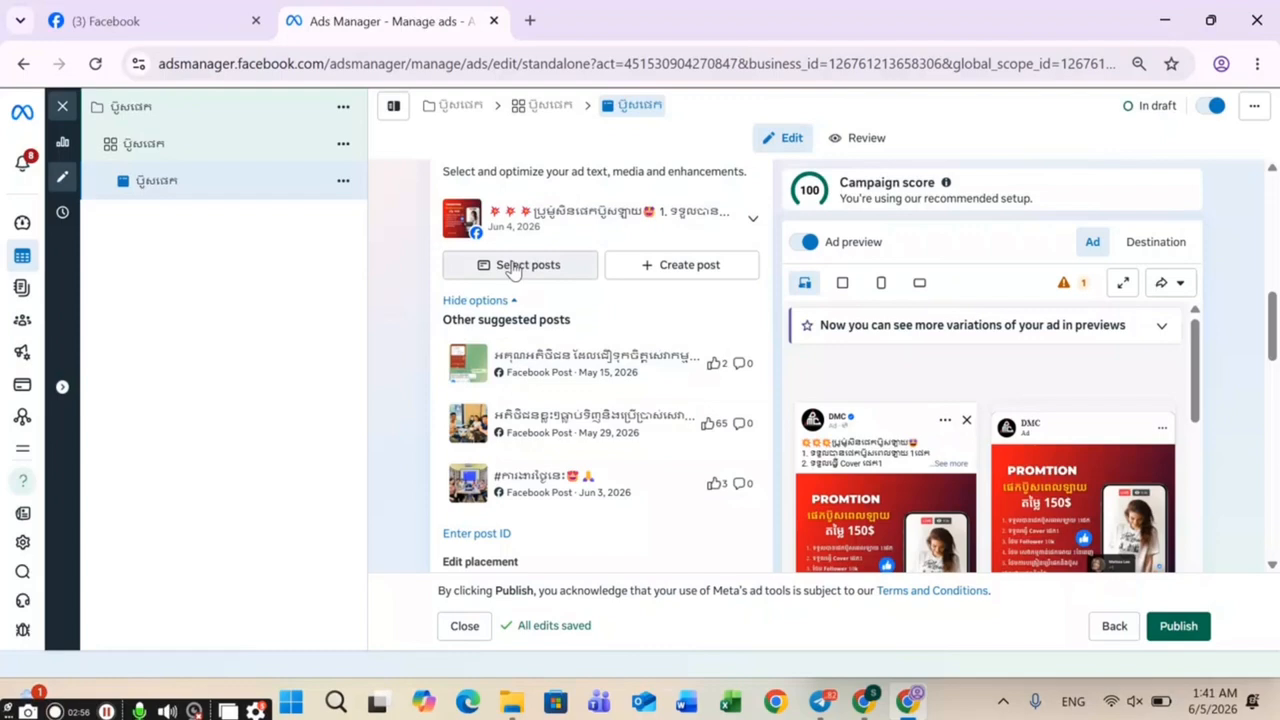
{"action": "left_click", "coordinate": [548, 272]}
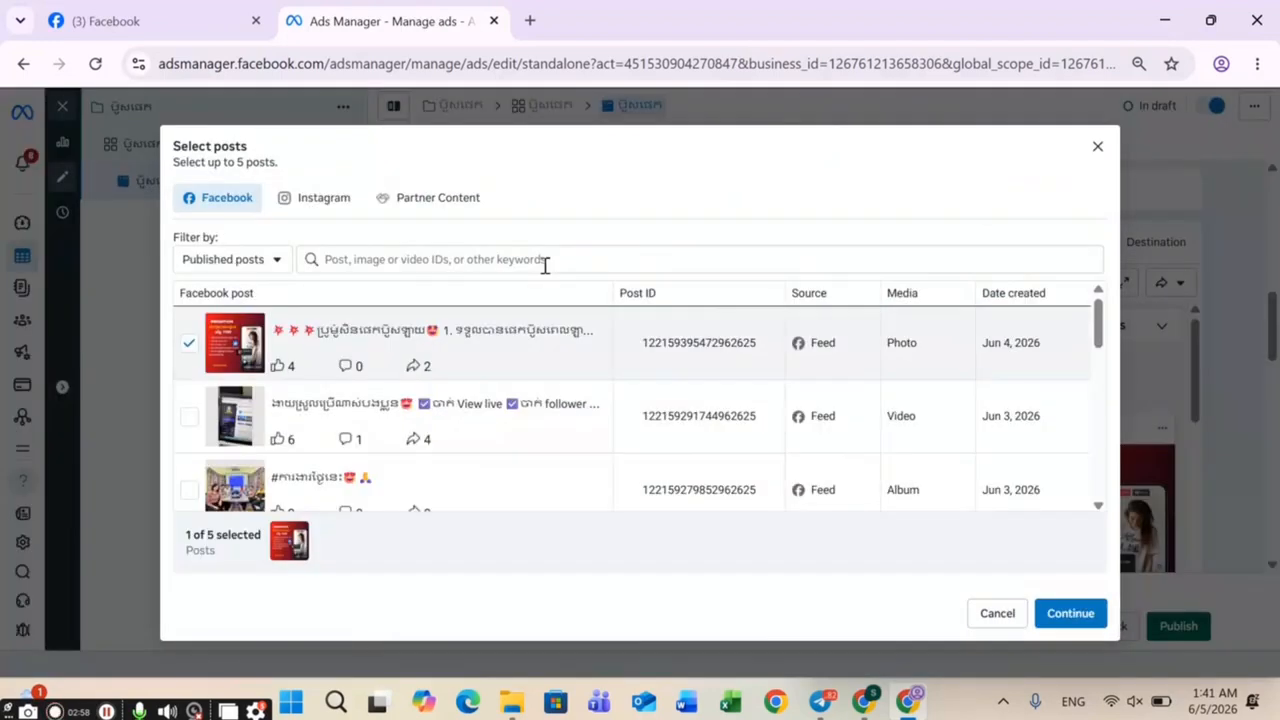
{"action": "left_click", "coordinate": [241, 260]}
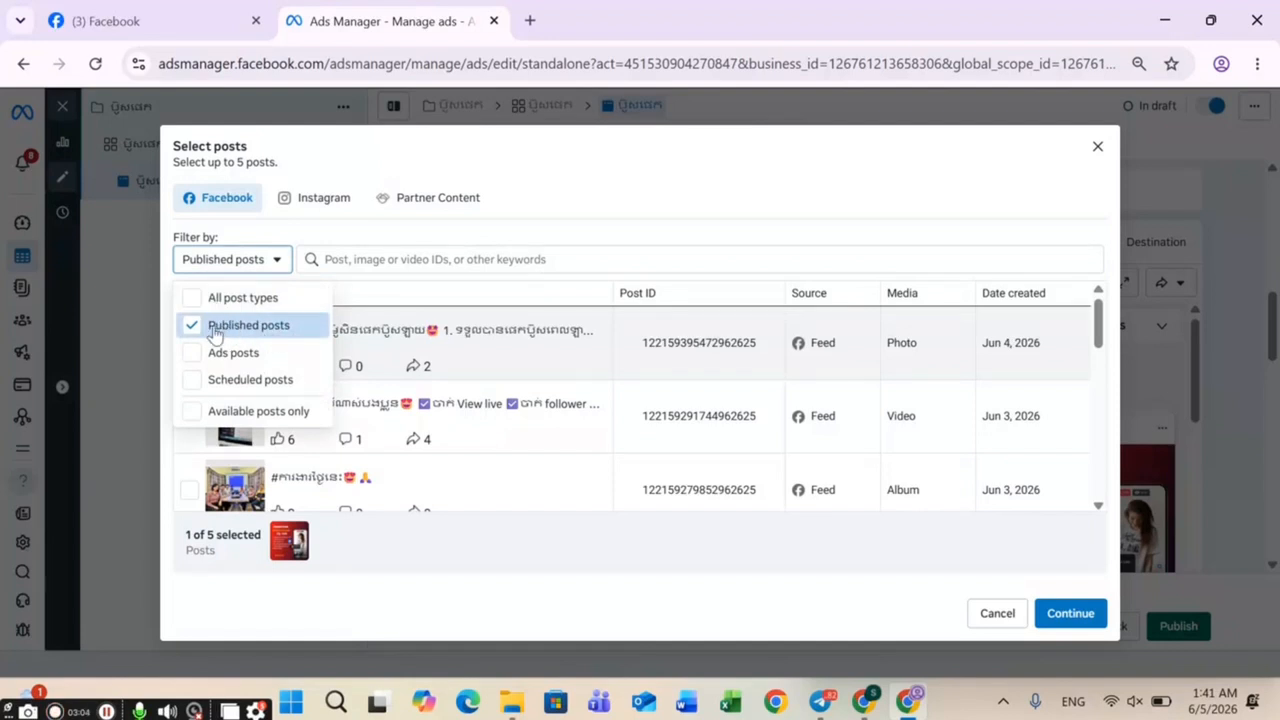
{"action": "left_click", "coordinate": [258, 298]}
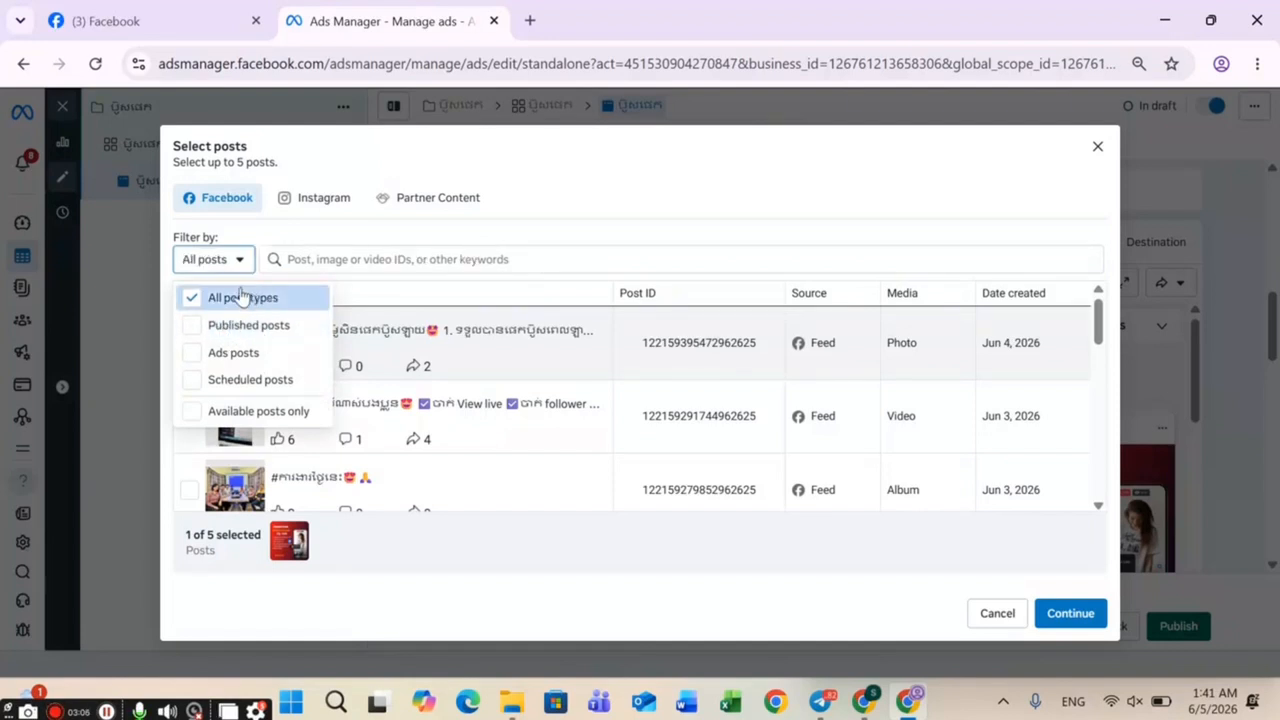
{"action": "left_click", "coordinate": [232, 325]}
{"action": "left_click", "coordinate": [595, 188]}
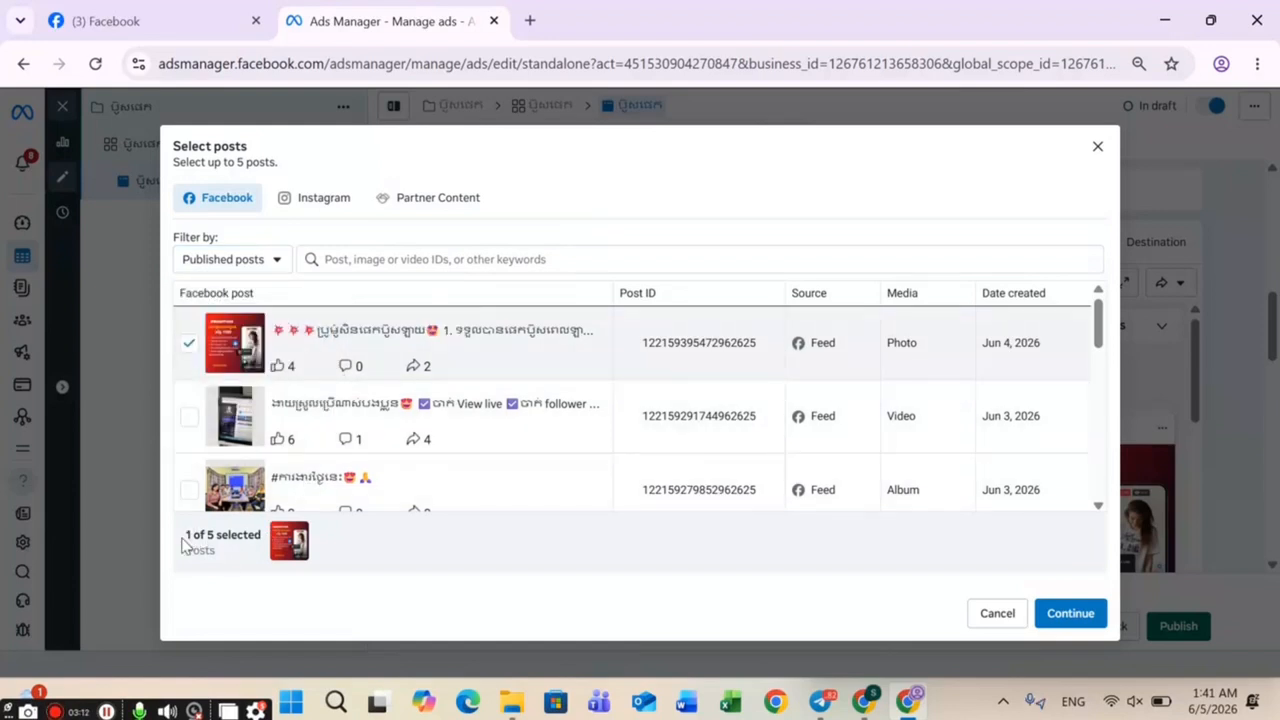
Add the two June 3 posts, the June 1 album and the May 31 video to the selected posts and confirm the selection.
{"action": "left_click", "coordinate": [190, 416]}
{"action": "left_click", "coordinate": [189, 490]}
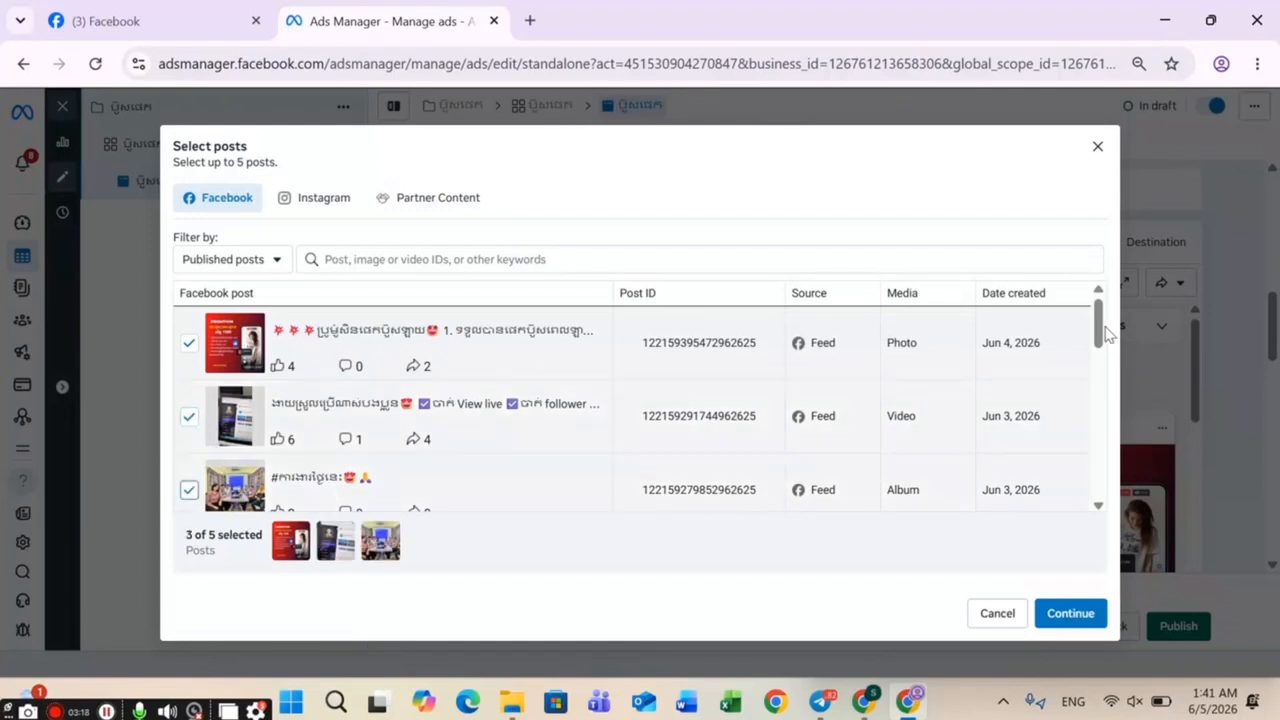
{"action": "left_click_drag", "start_coordinate": [1106, 337], "coordinate": [1099, 378]}
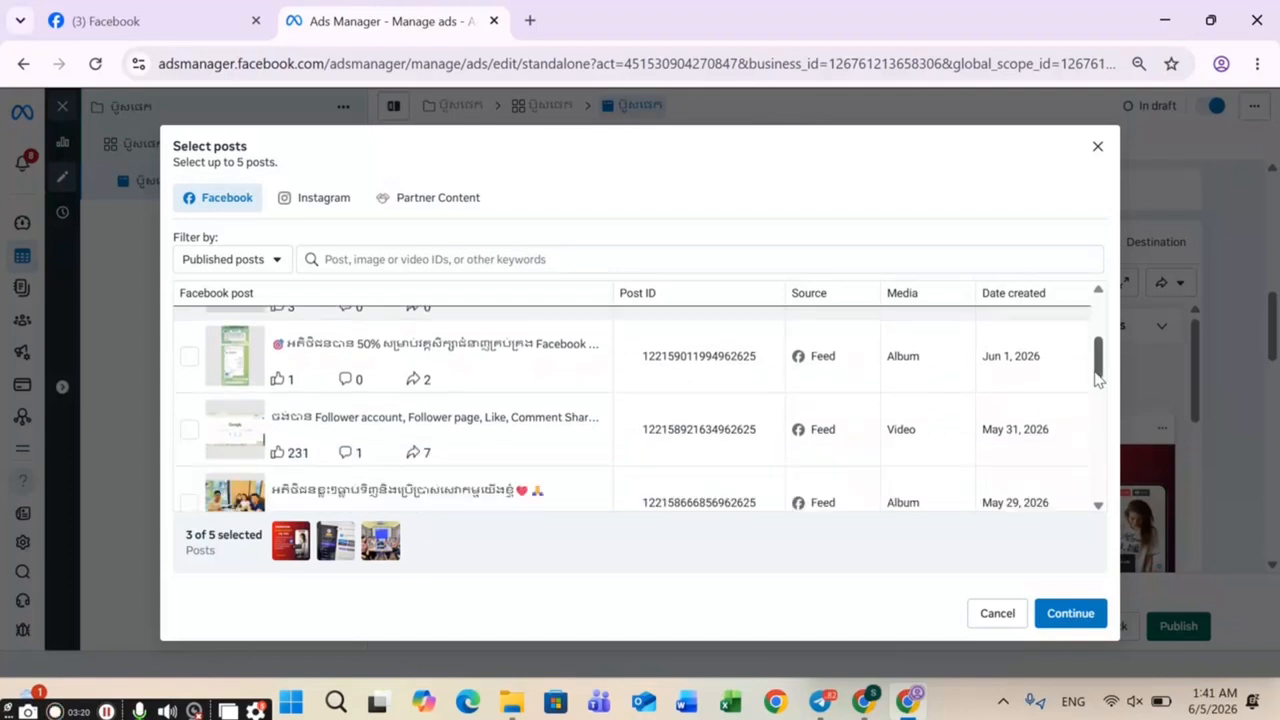
{"action": "left_click", "coordinate": [189, 358]}
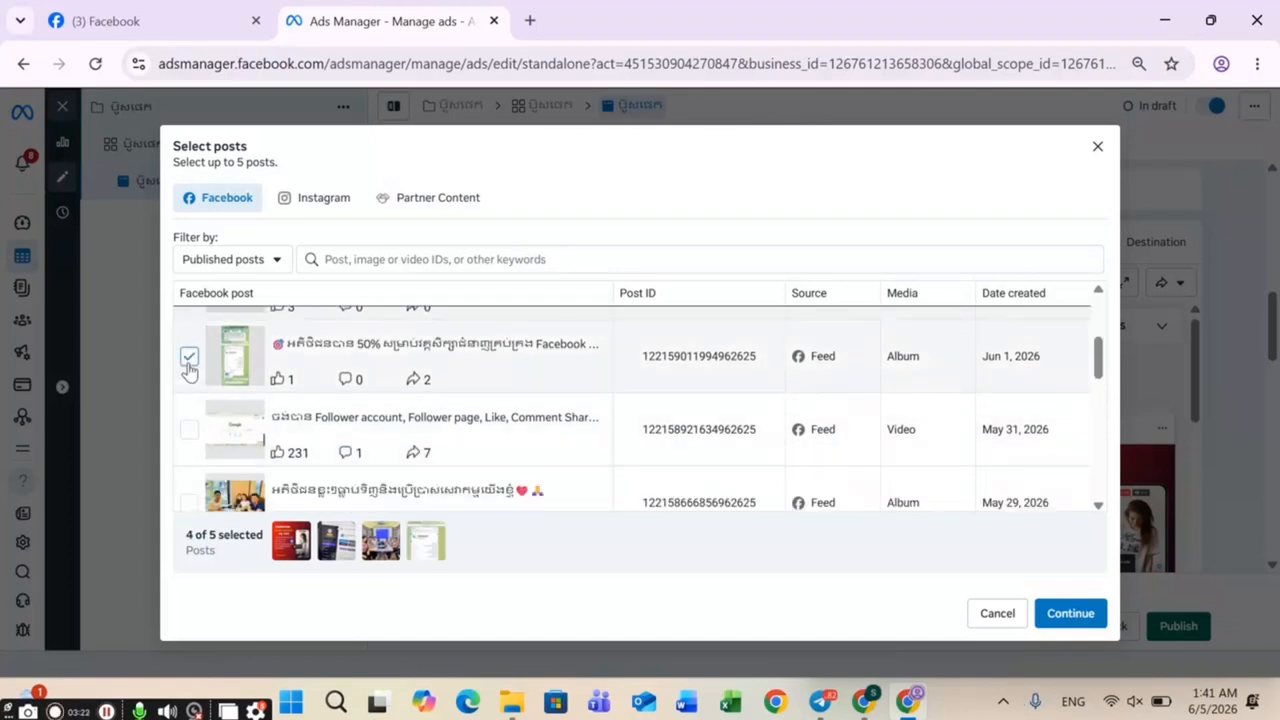
{"action": "left_click", "coordinate": [190, 429]}
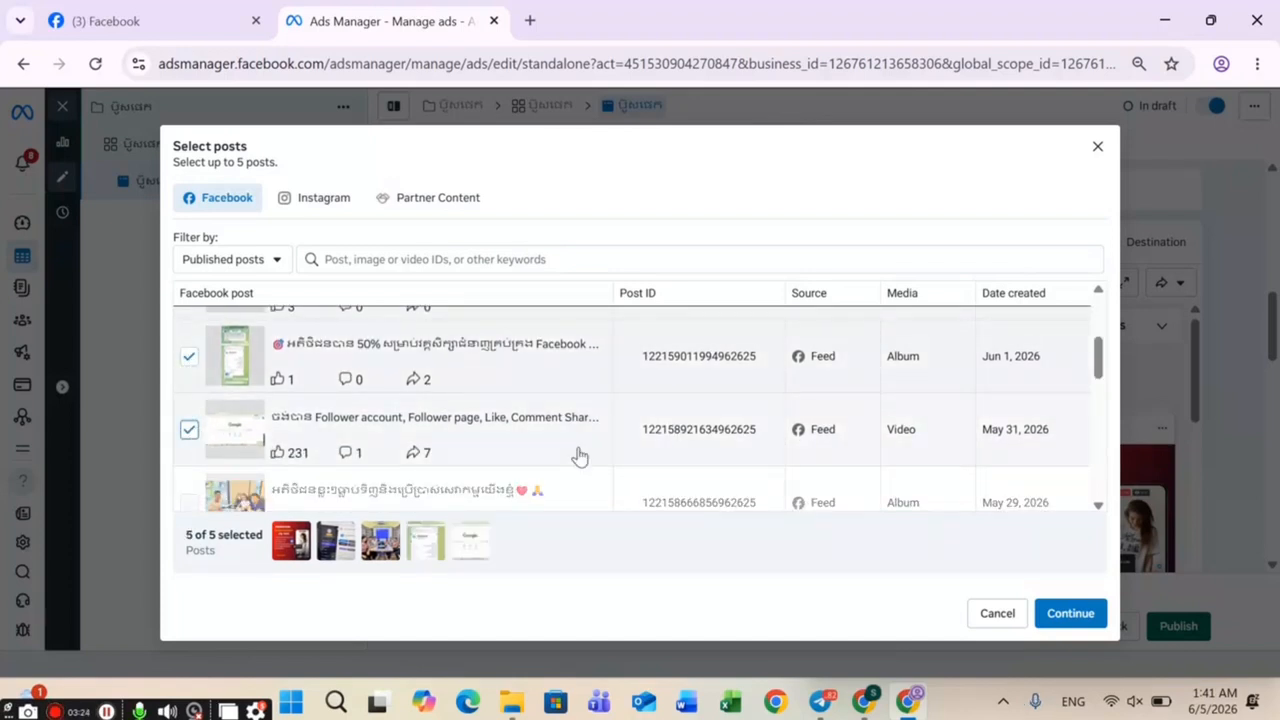
{"action": "left_click", "coordinate": [1069, 619]}
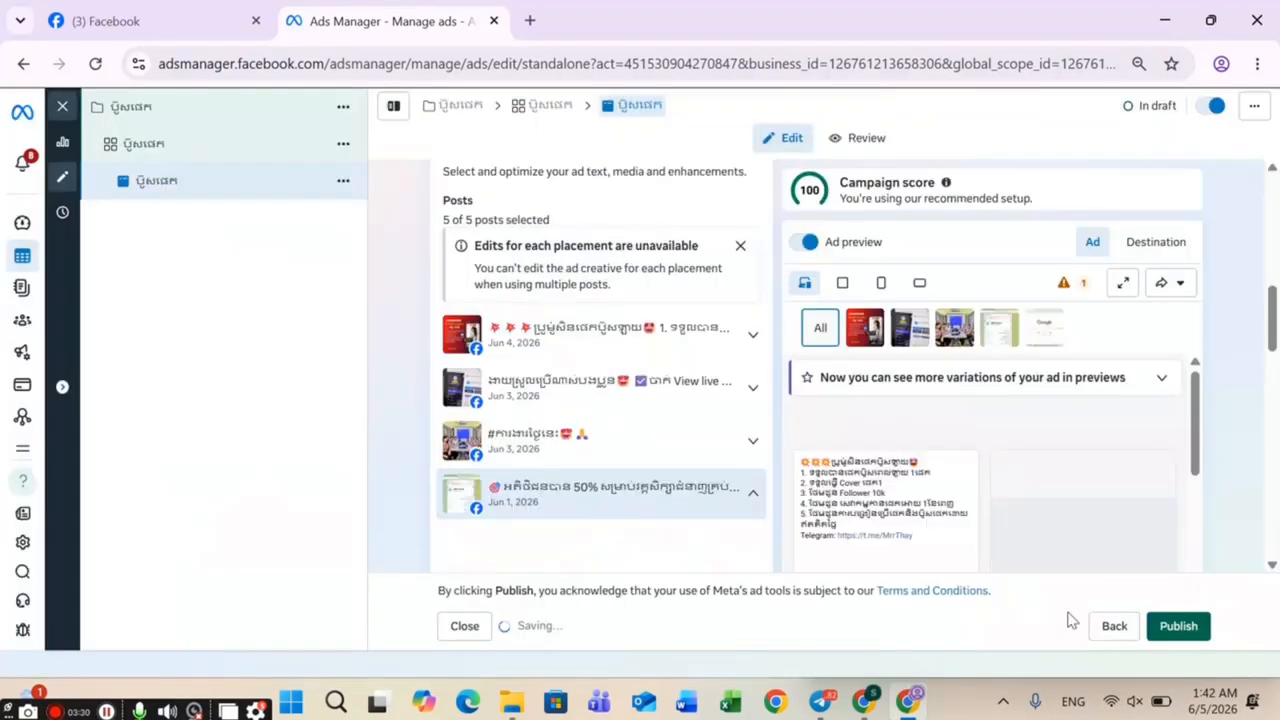
Review the ad's suggested conversation greeting and questions, and publish the campaign.
{"action": "left_click_drag", "start_coordinate": [1273, 314], "coordinate": [1243, 431]}
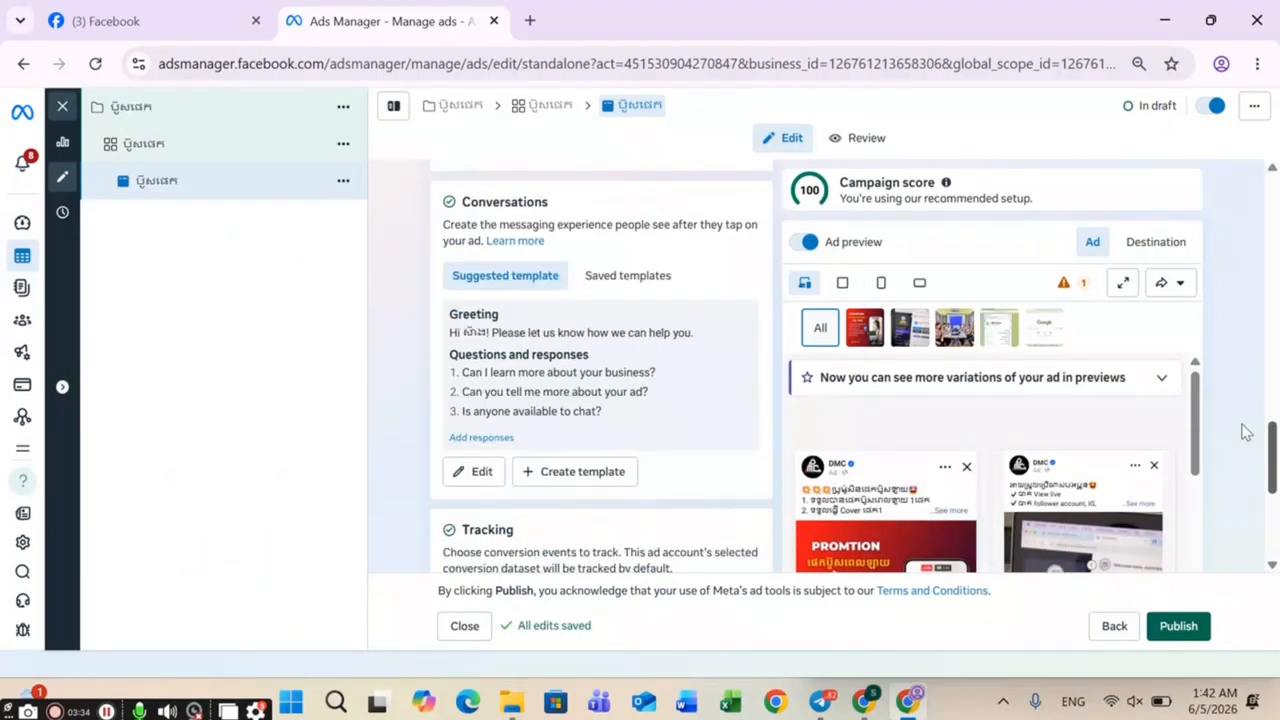
{"action": "left_click_drag", "start_coordinate": [603, 412], "coordinate": [449, 325]}
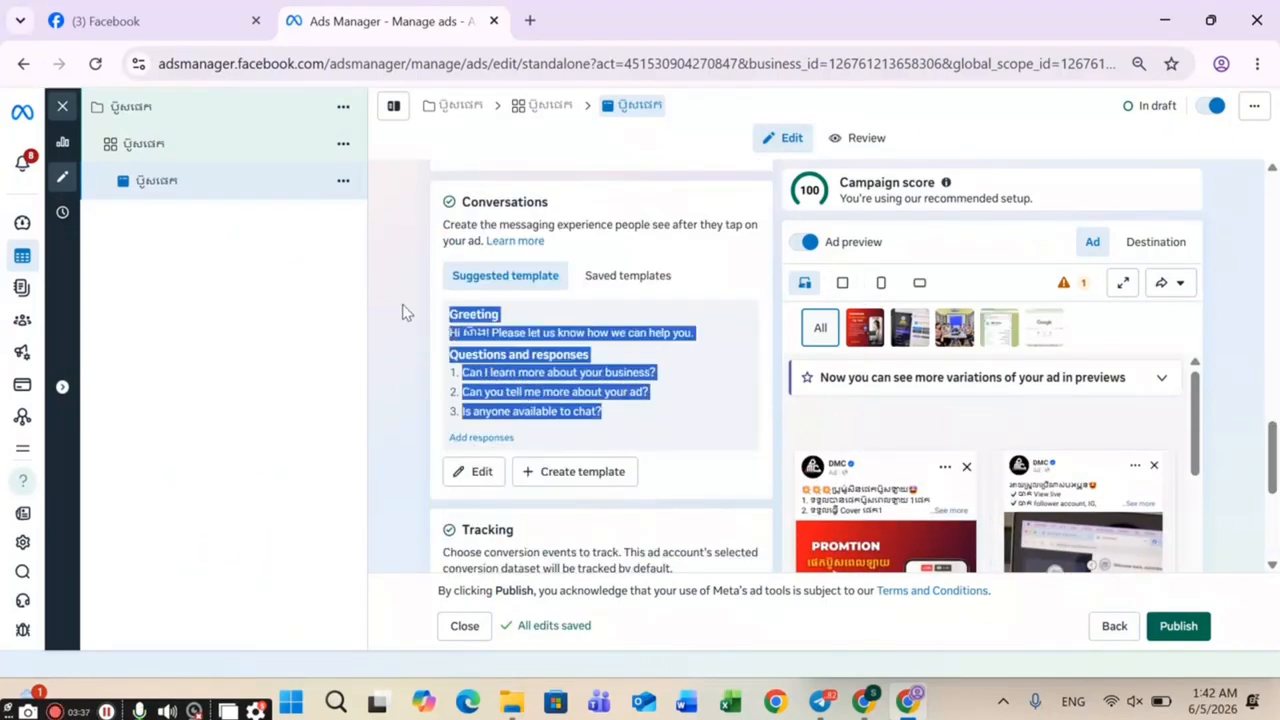
{"action": "left_click", "coordinate": [405, 313]}
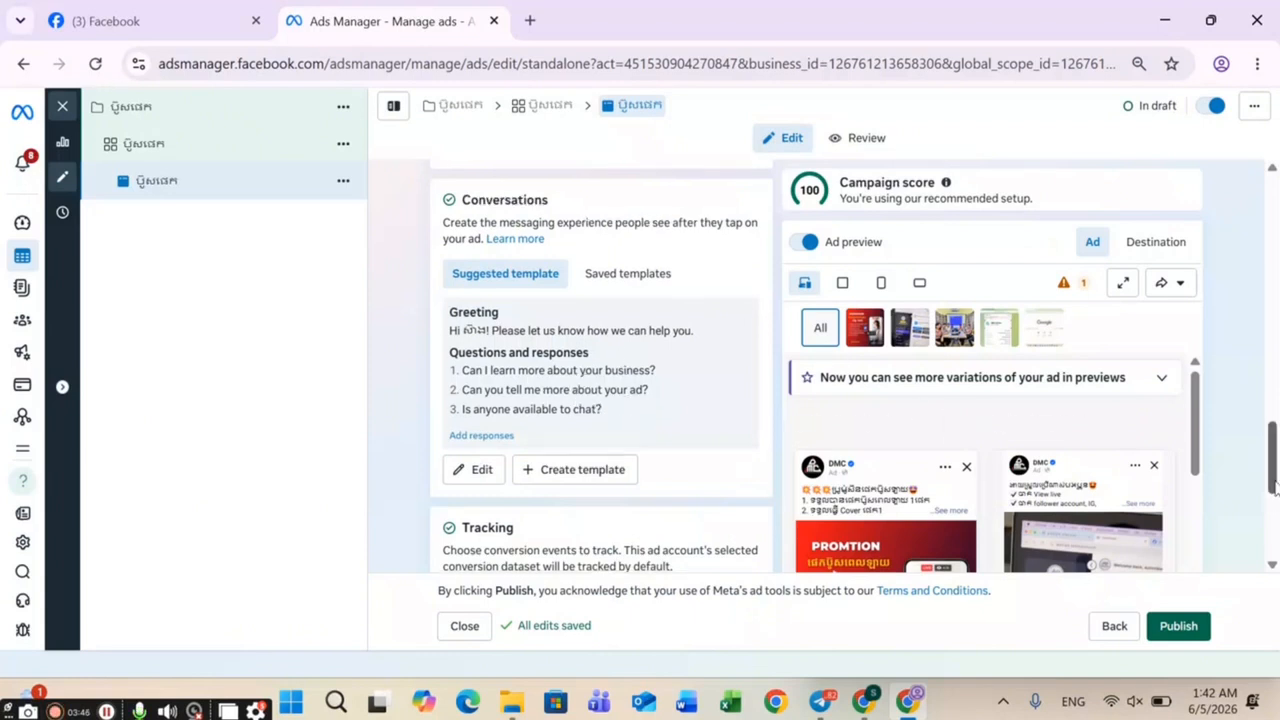
{"action": "left_click_drag", "start_coordinate": [1273, 500], "coordinate": [1273, 543]}
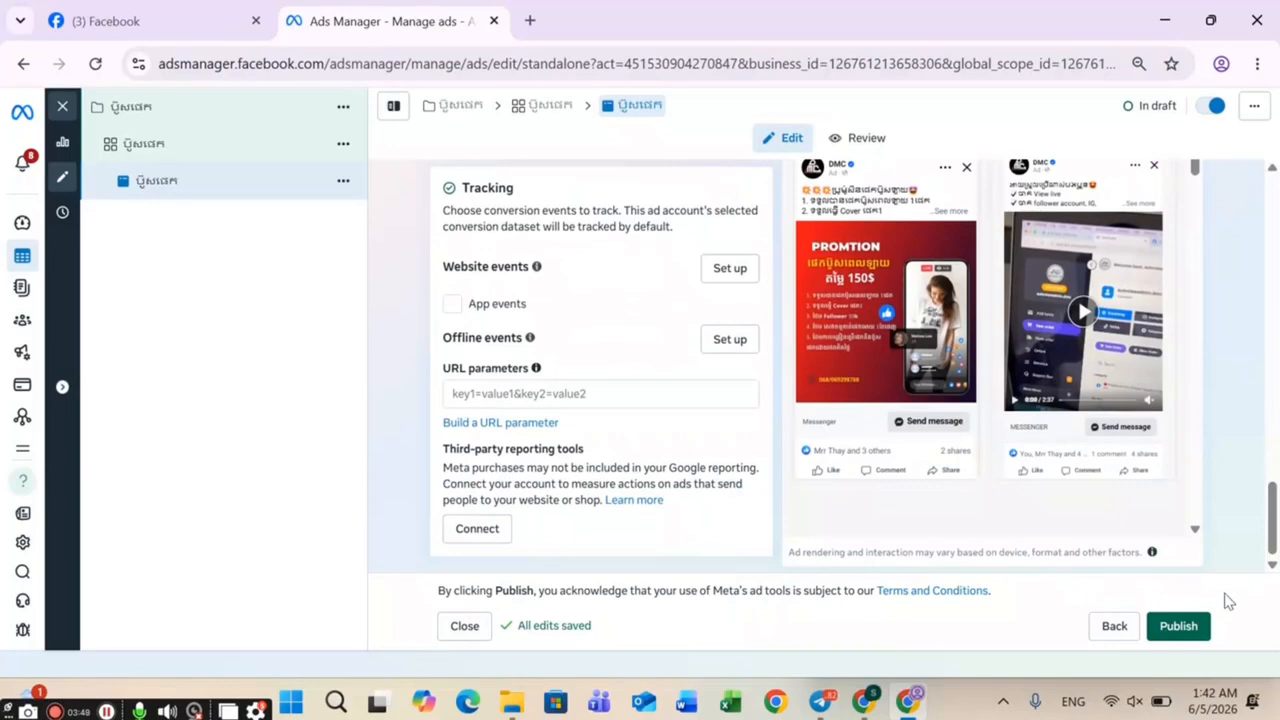
{"action": "left_click", "coordinate": [1178, 627]}
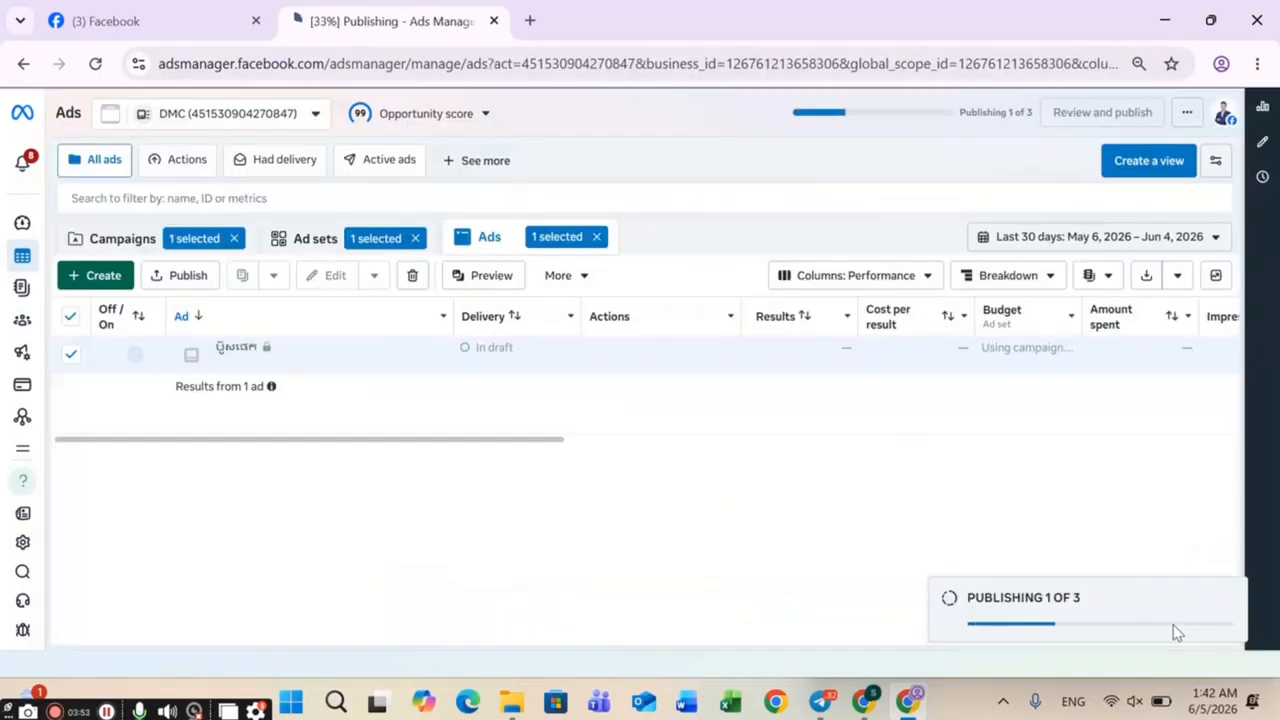